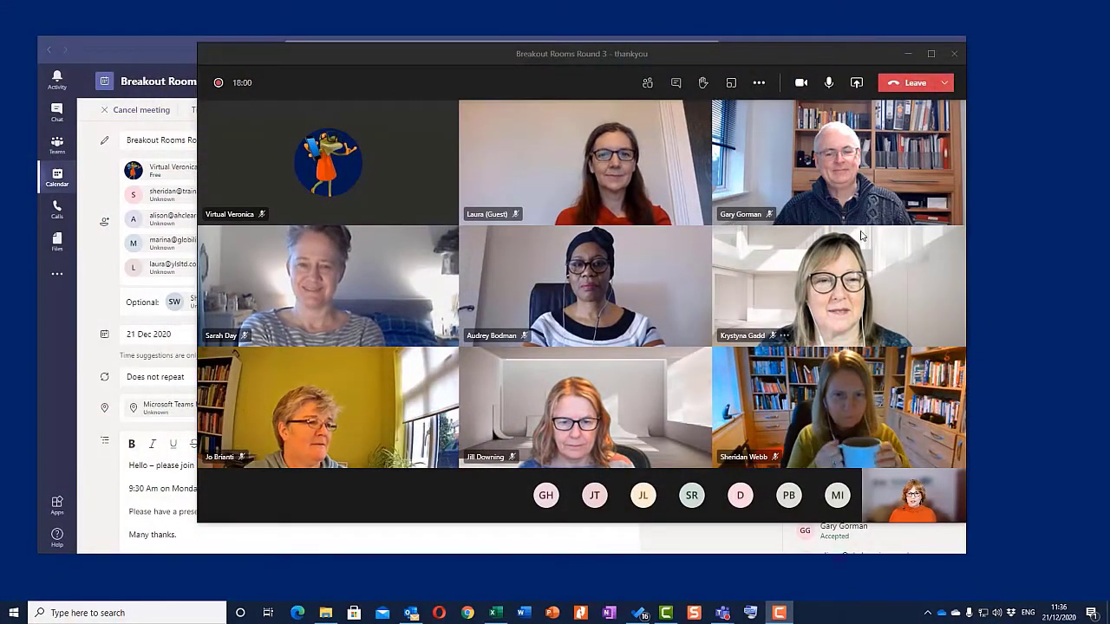
# Share Screen #1 with the meeting, then minimise the meeting details window and bring the call window back up.
pyautogui.click(859, 83)
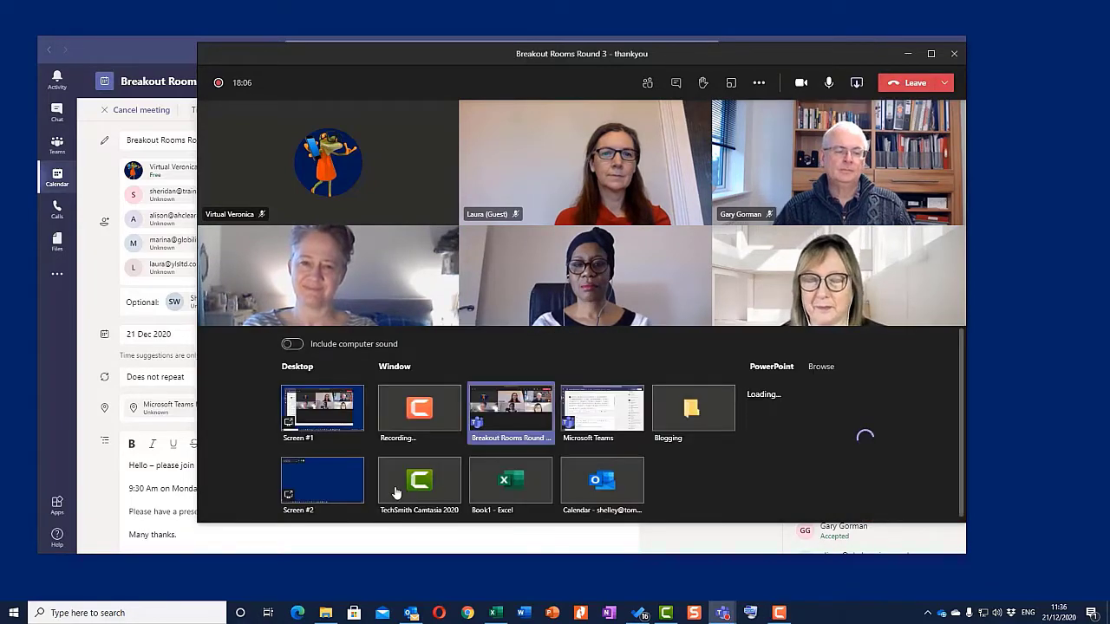
pyautogui.click(261, 411)
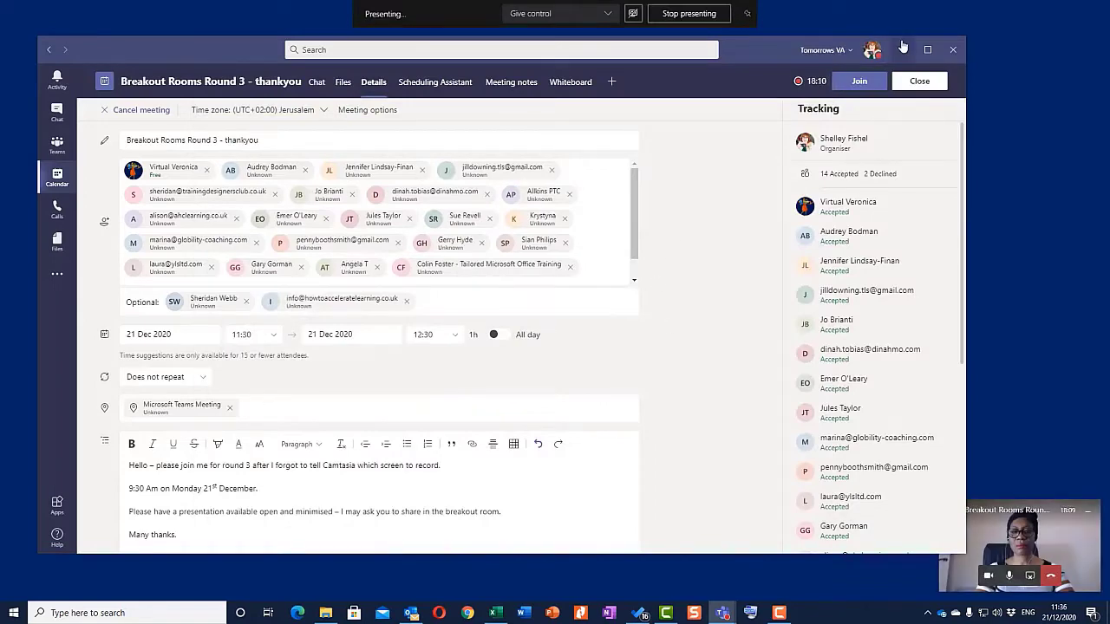
pyautogui.click(902, 49)
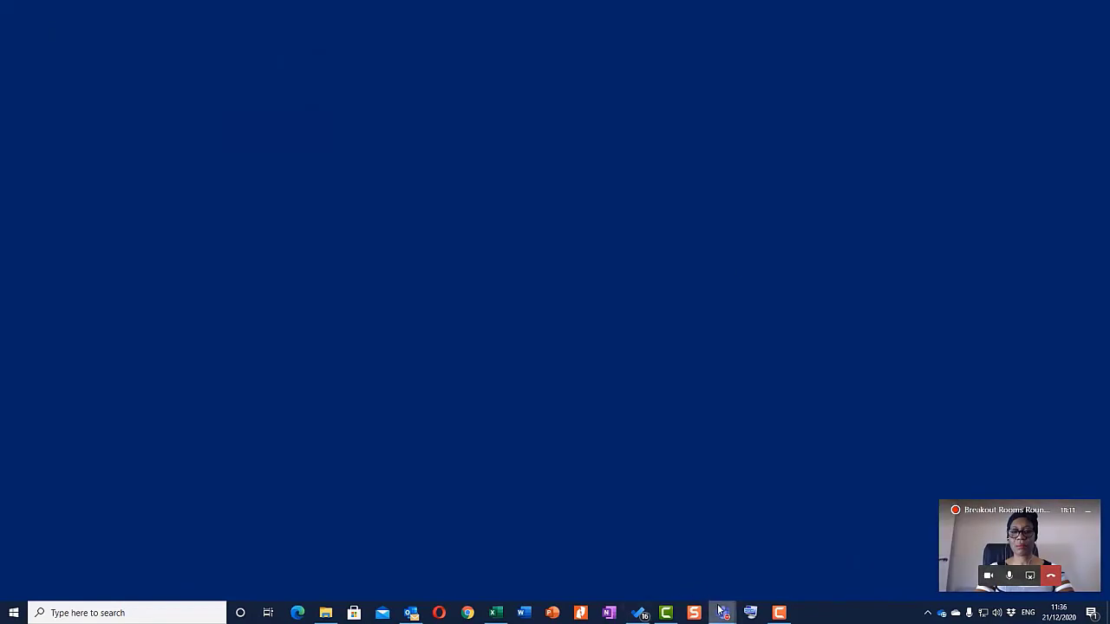
pyautogui.moveTo(720, 611)
pyautogui.click(750, 540)
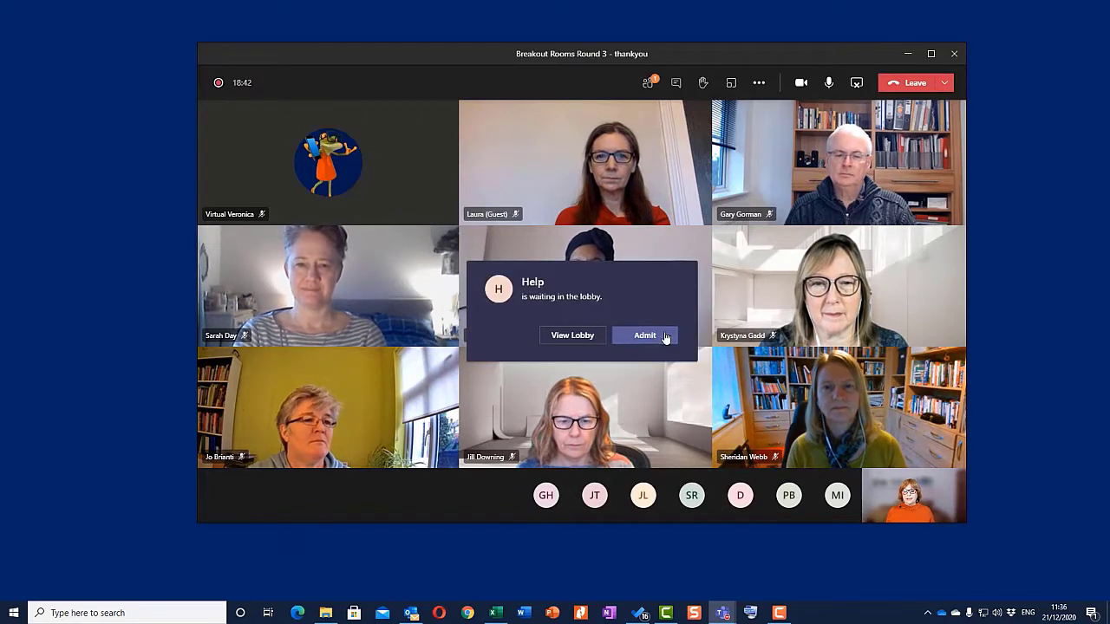
# Admit the attendee waiting in the lobby and create 3 breakout rooms with participants assigned automatically.
pyautogui.click(665, 337)
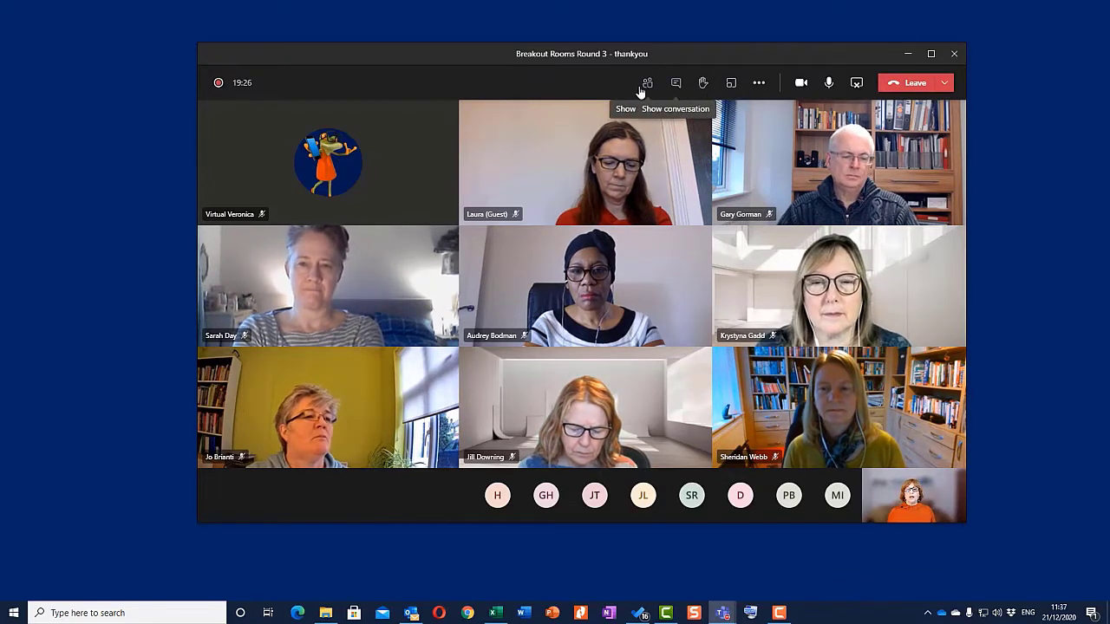
pyautogui.click(731, 83)
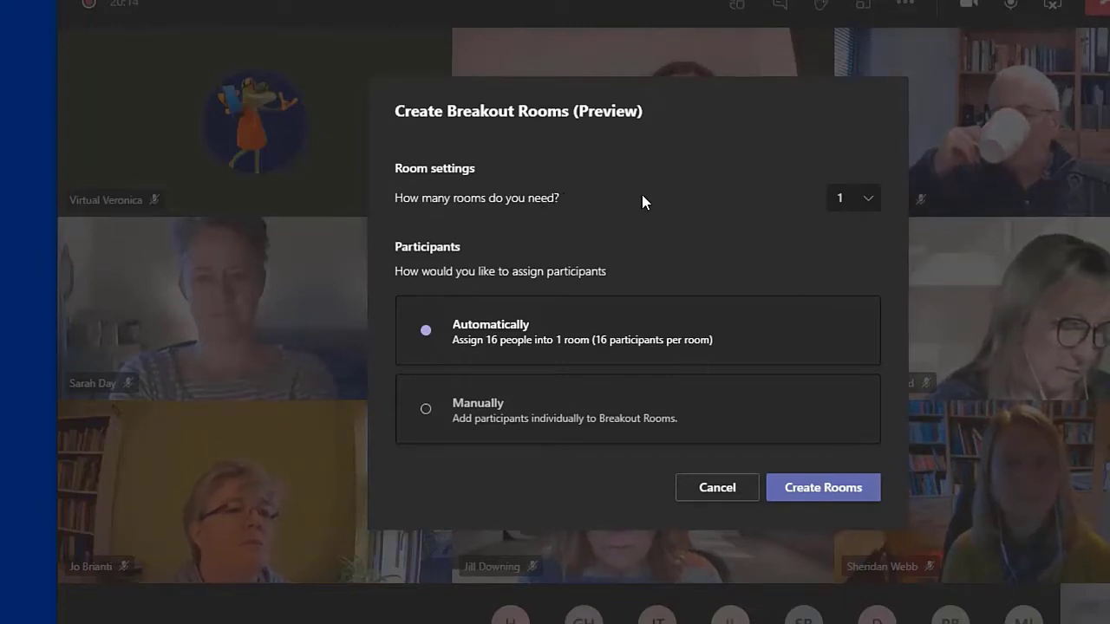
pyautogui.click(868, 209)
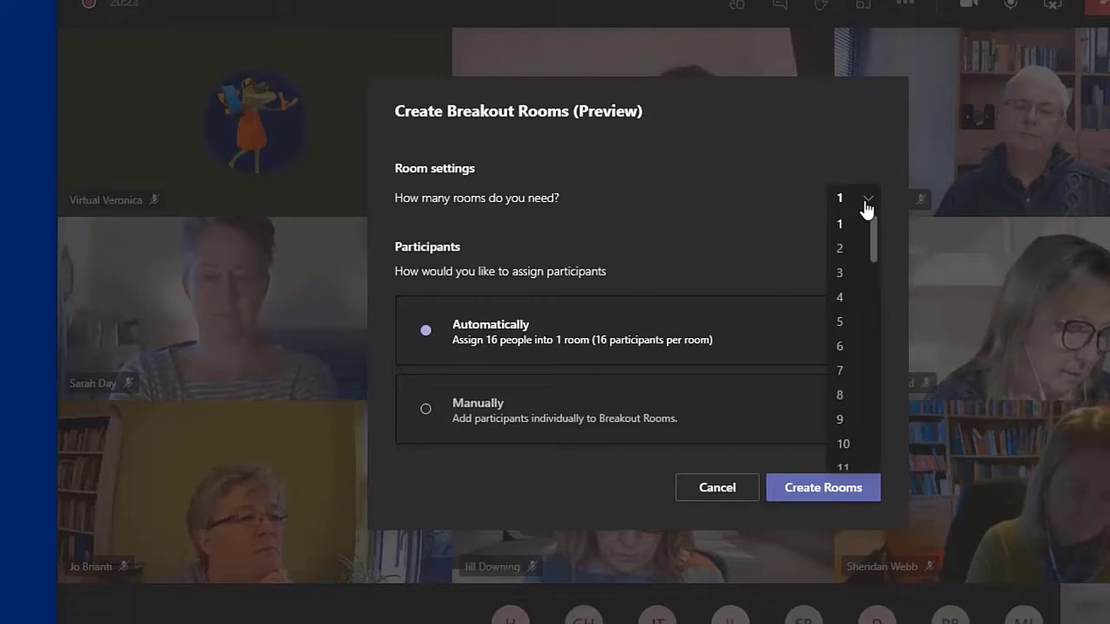
pyautogui.click(844, 277)
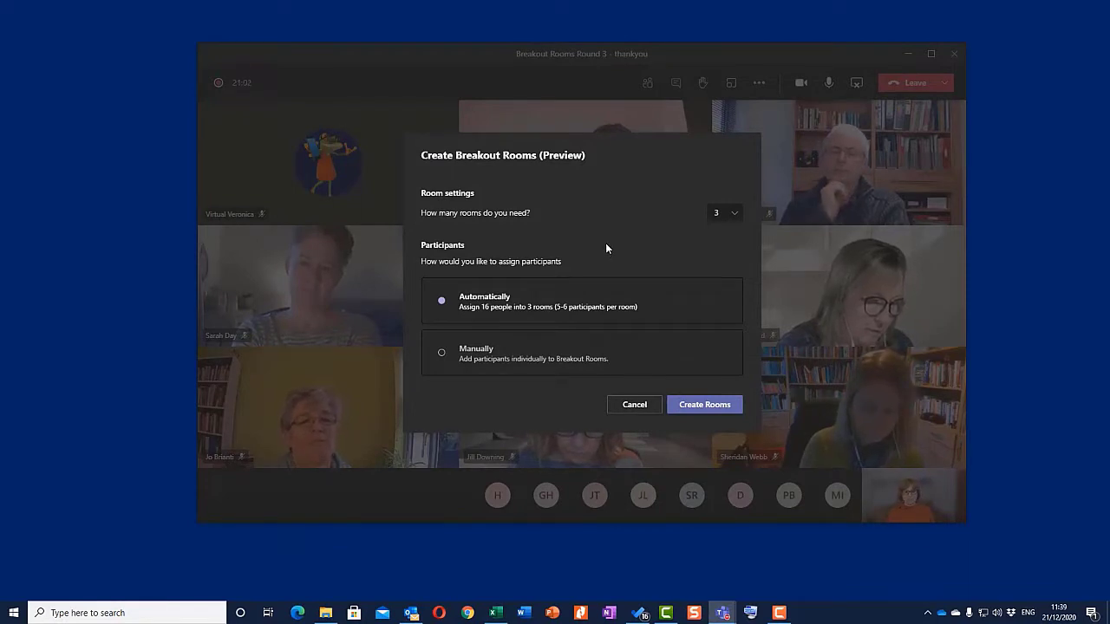
pyautogui.click(708, 406)
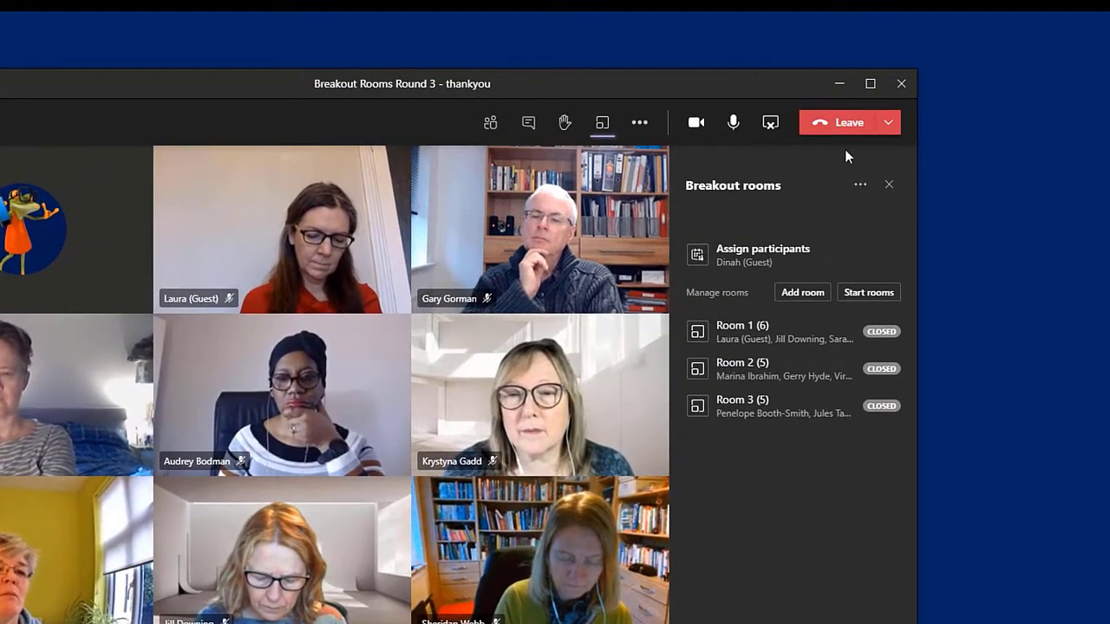
# Maximise the meeting window and set the breakout rooms to let people go back to the main meeting.
pyautogui.click(868, 90)
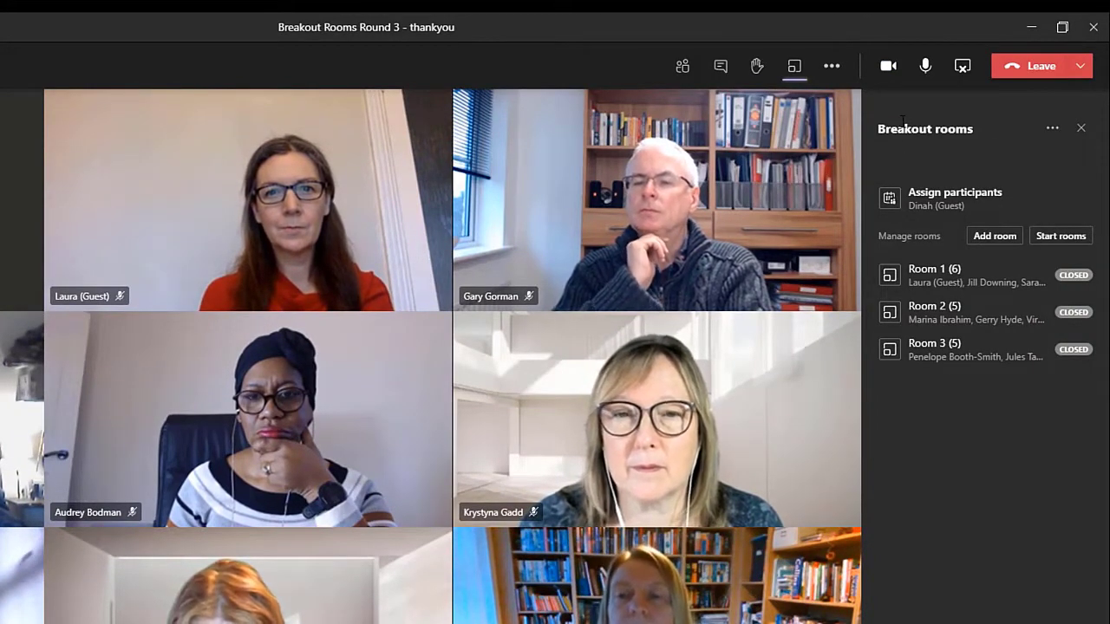
pyautogui.click(1052, 132)
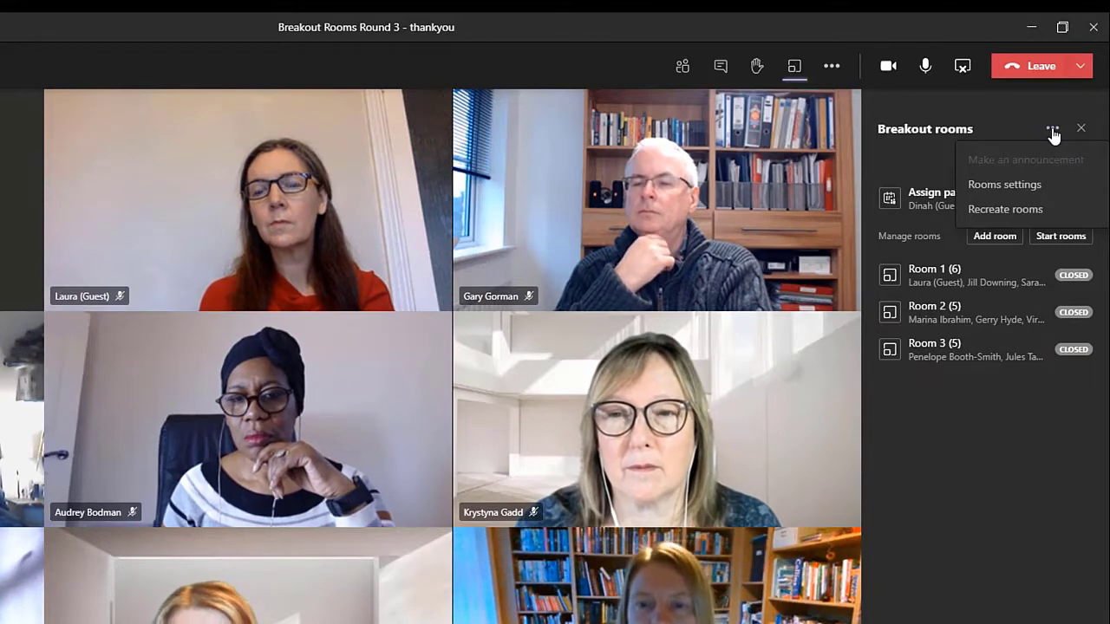
pyautogui.click(1005, 185)
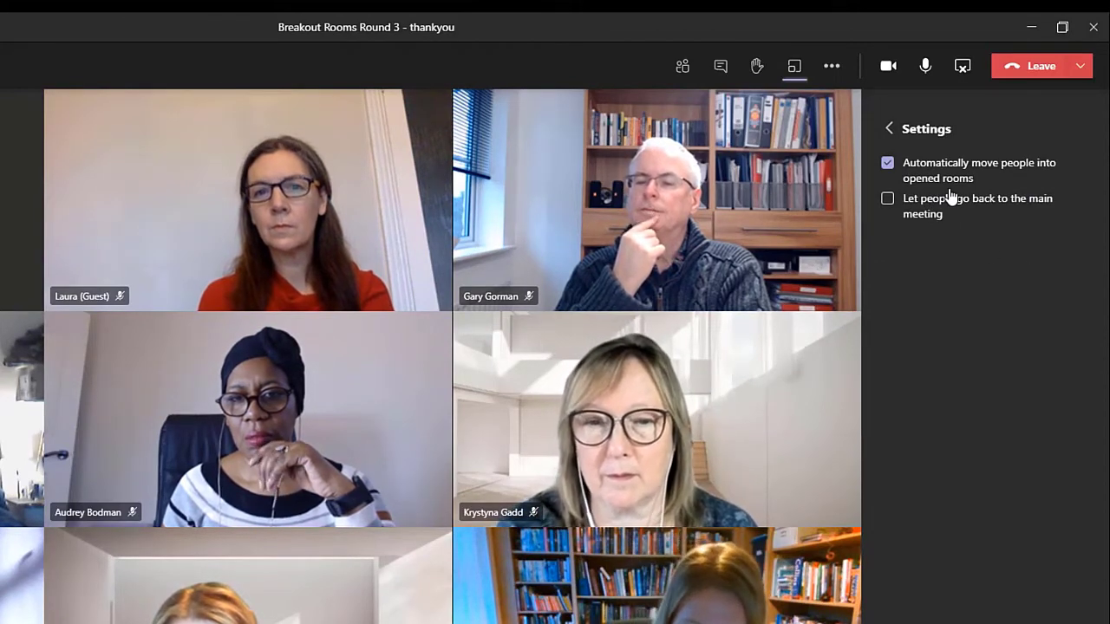
pyautogui.click(888, 201)
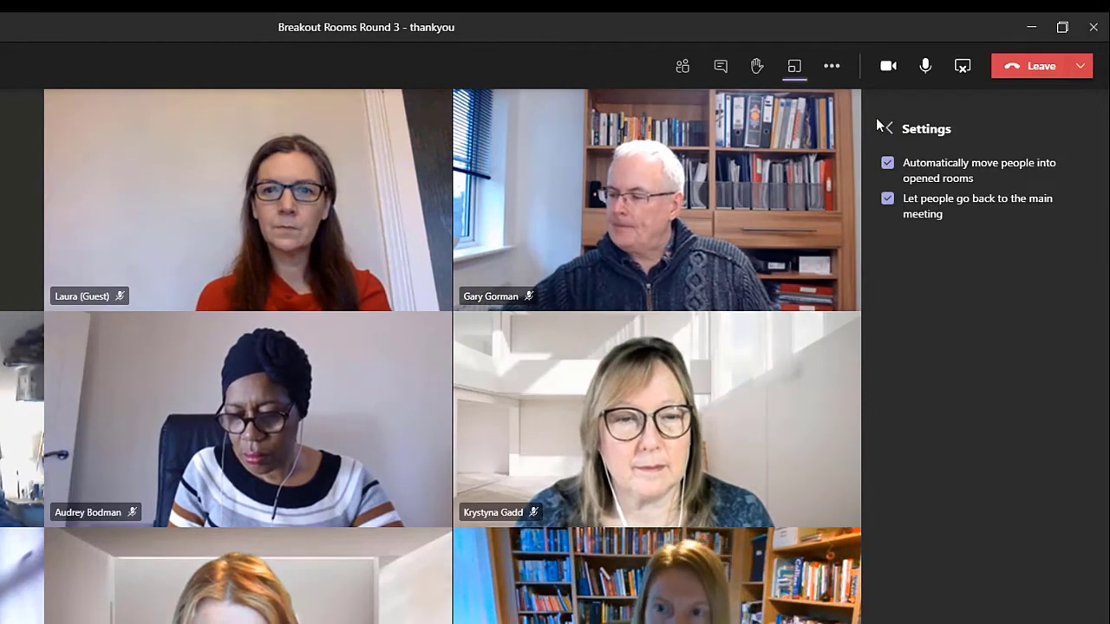
pyautogui.click(888, 130)
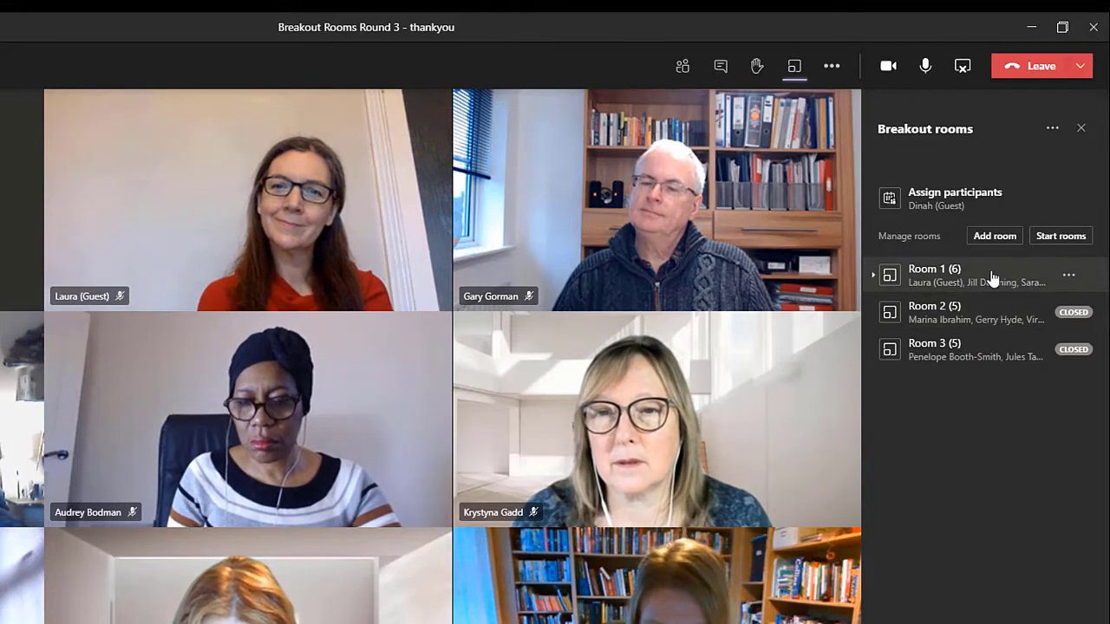
# Examine the management options for Room 1 and try to select the unassigned guest for room assignment.
pyautogui.click(1071, 275)
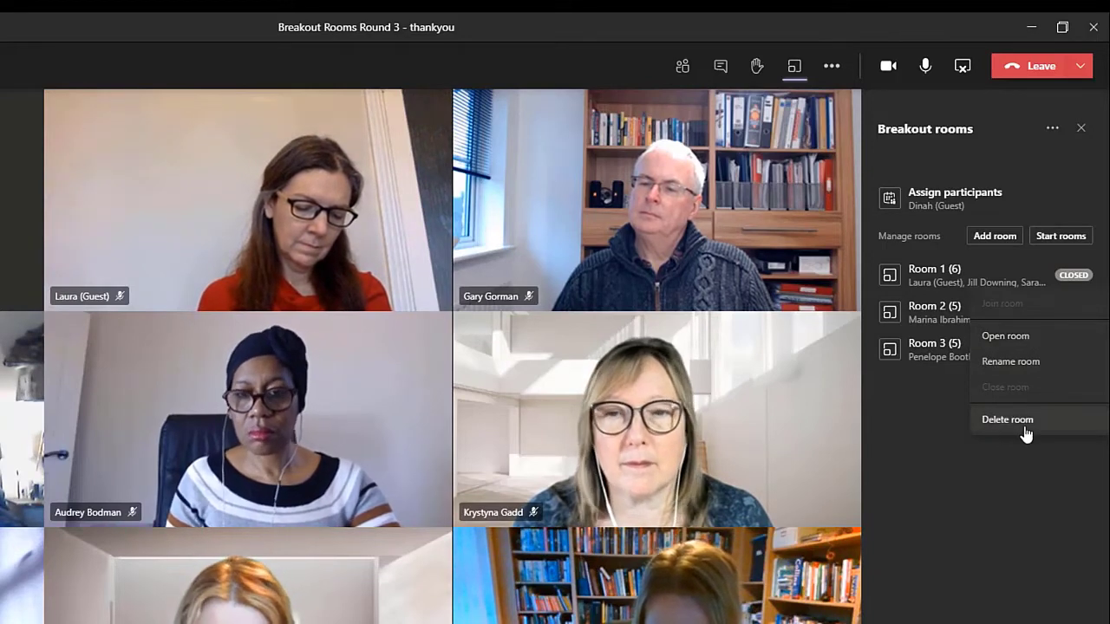
pyautogui.click(924, 203)
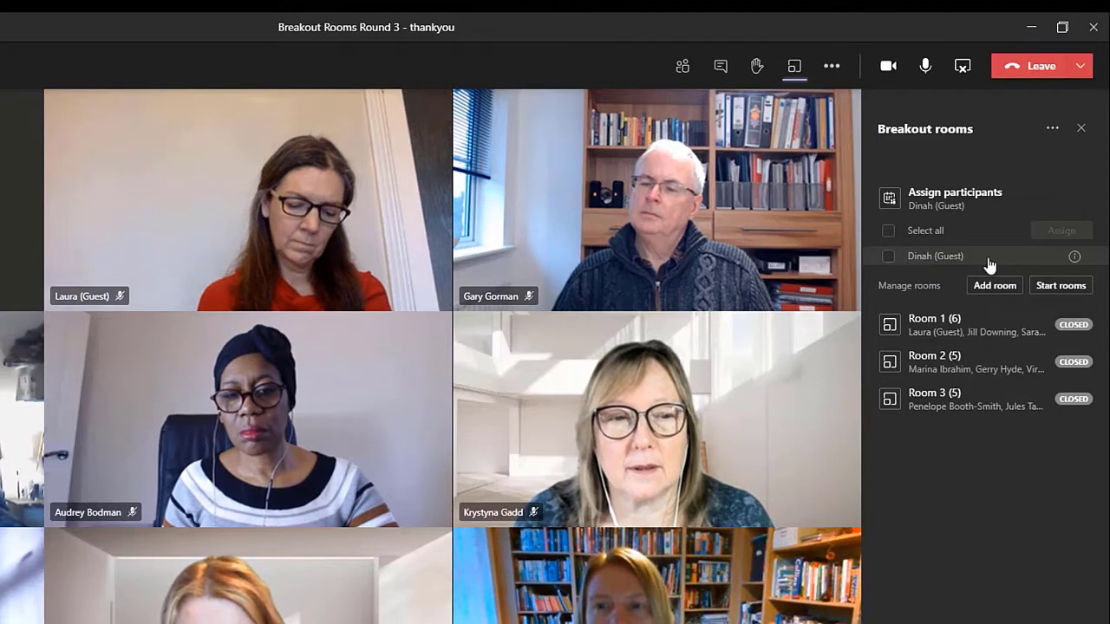
pyautogui.moveTo(1074, 260)
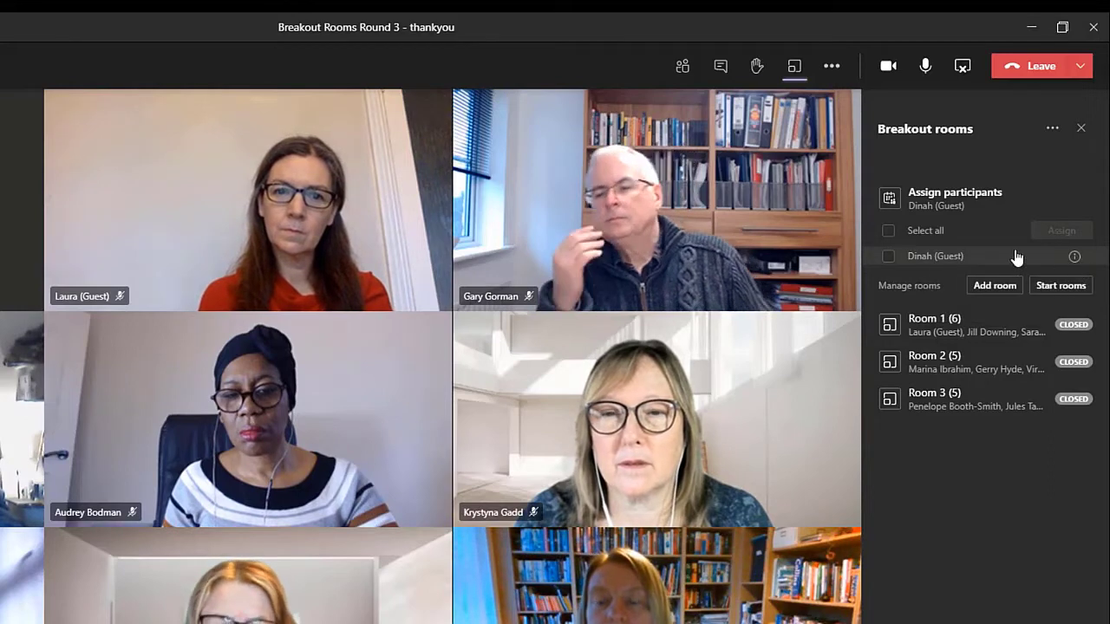
pyautogui.doubleClick(889, 263)
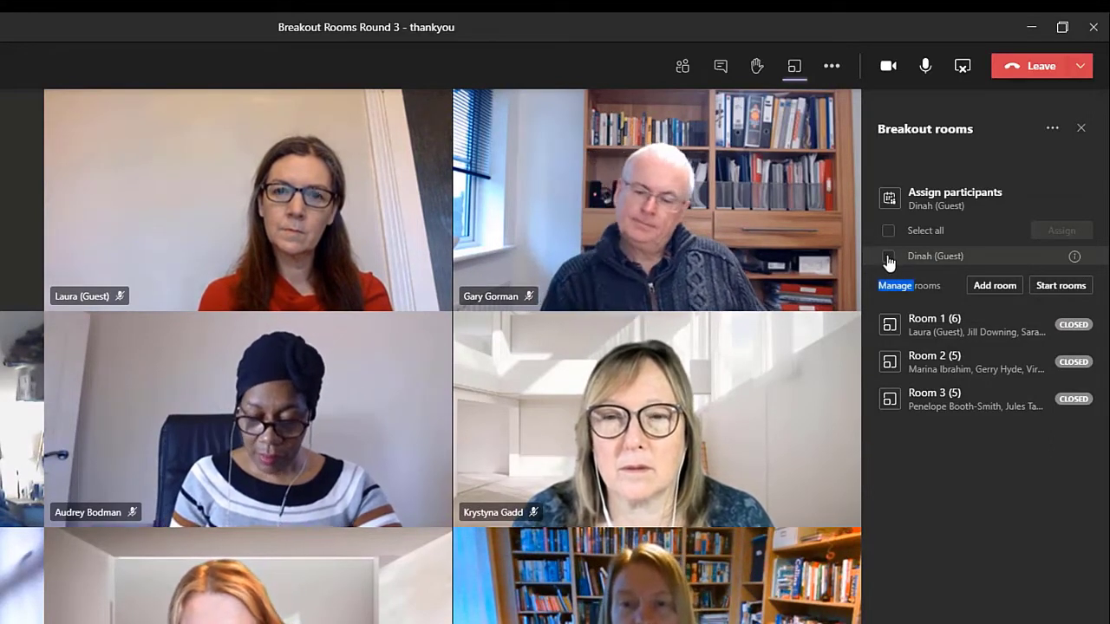
pyautogui.click(889, 264)
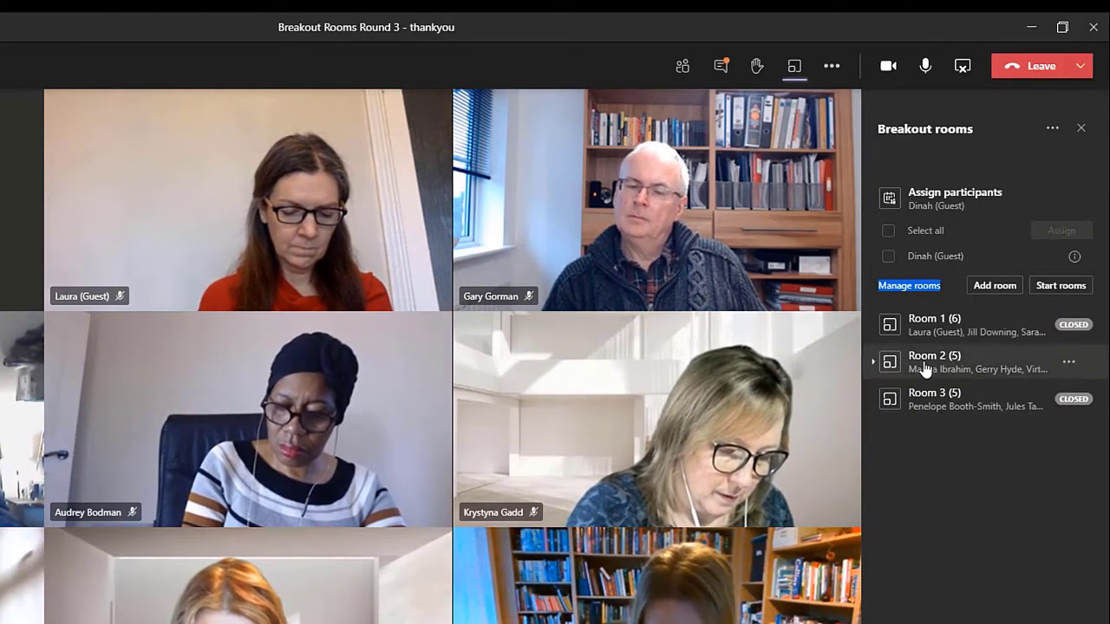
# Reassign the first guest listed in Room 1 to Room 2.
pyautogui.click(882, 324)
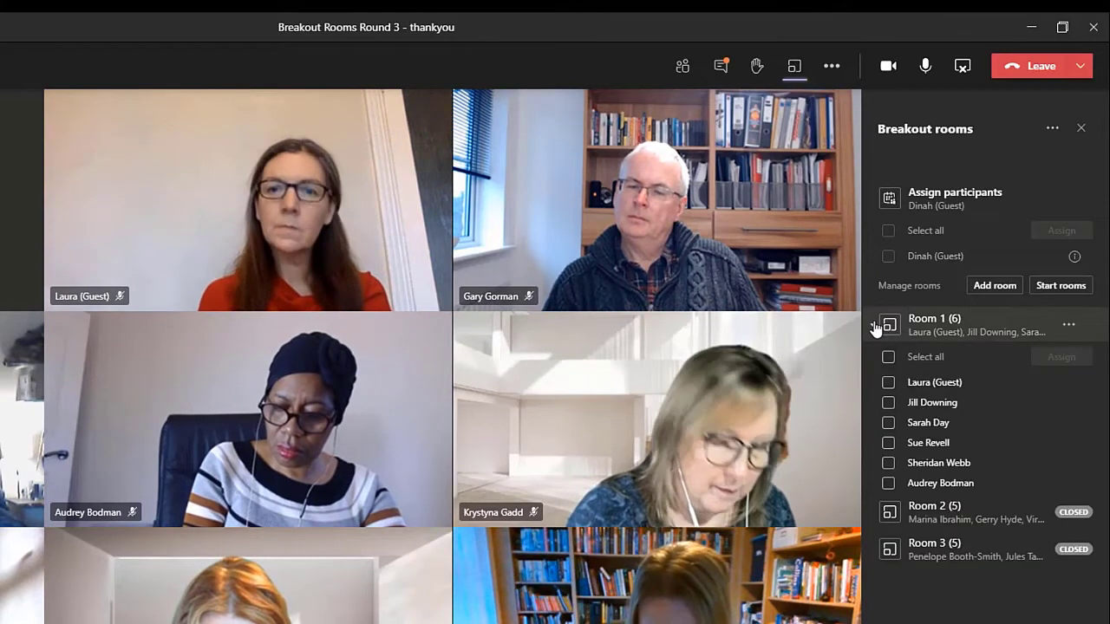
pyautogui.click(888, 382)
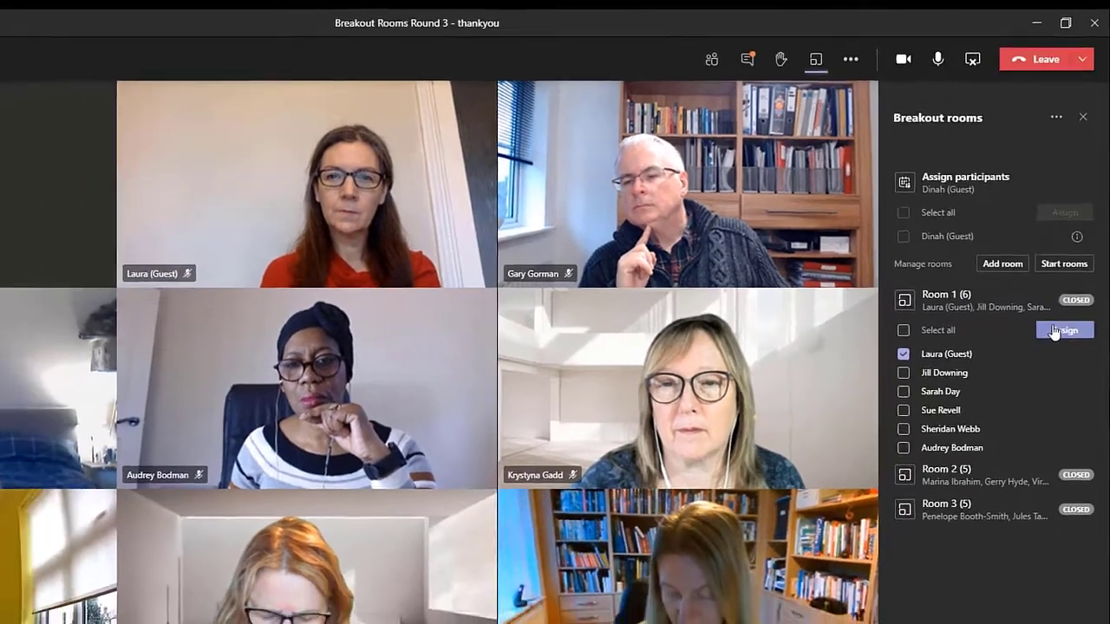
pyautogui.click(1061, 356)
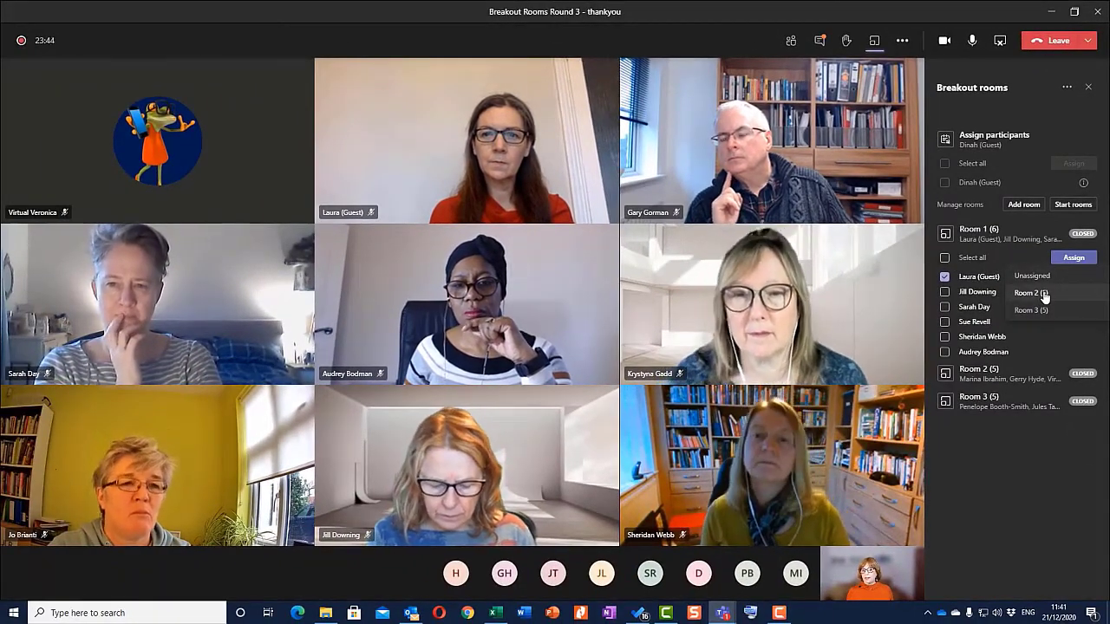
pyautogui.click(1043, 294)
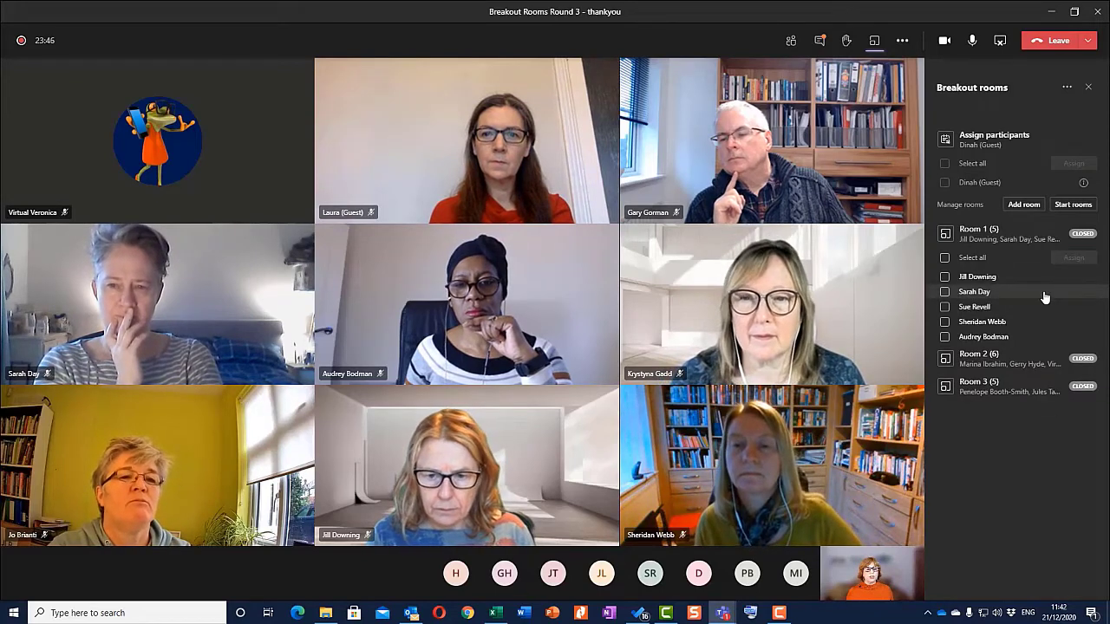
# Move the last guest listed in Room 2 back to Room 1.
pyautogui.click(937, 364)
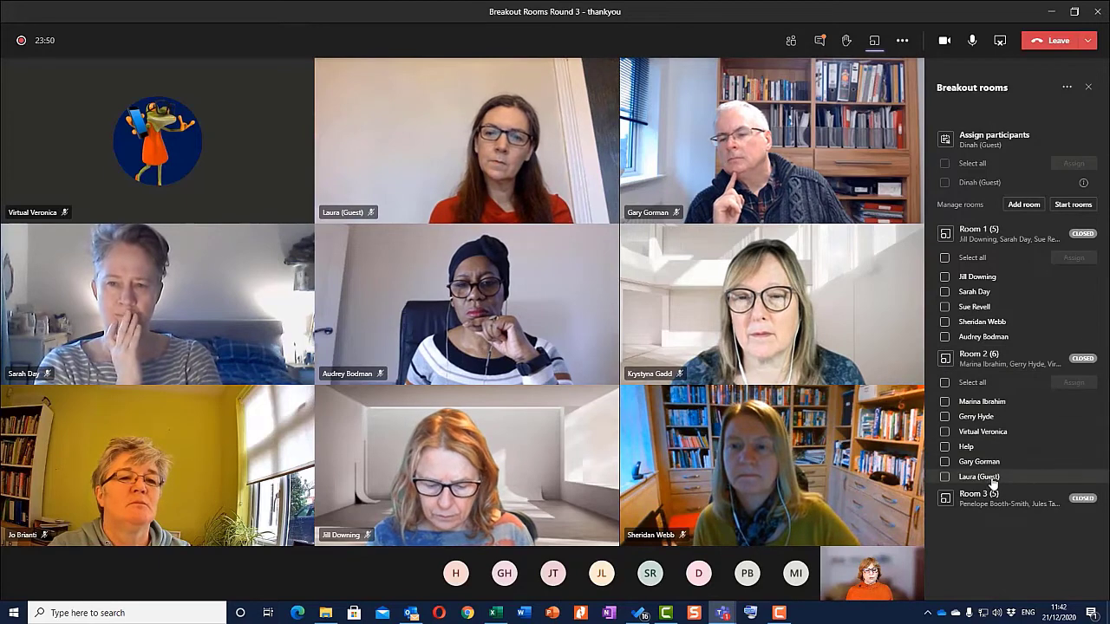
pyautogui.click(944, 477)
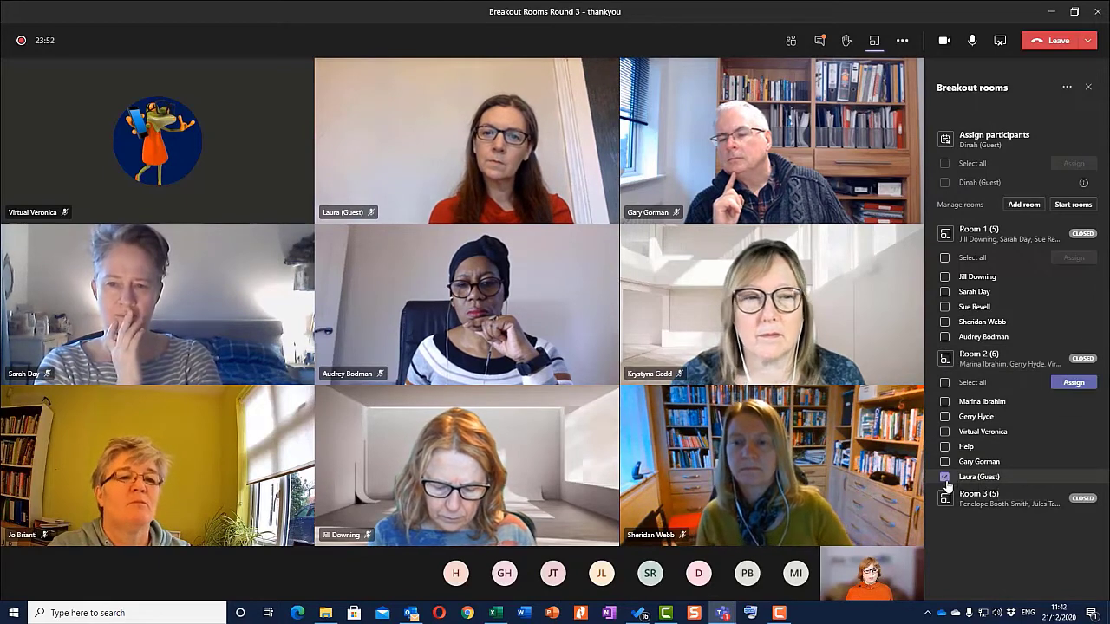
pyautogui.click(1073, 383)
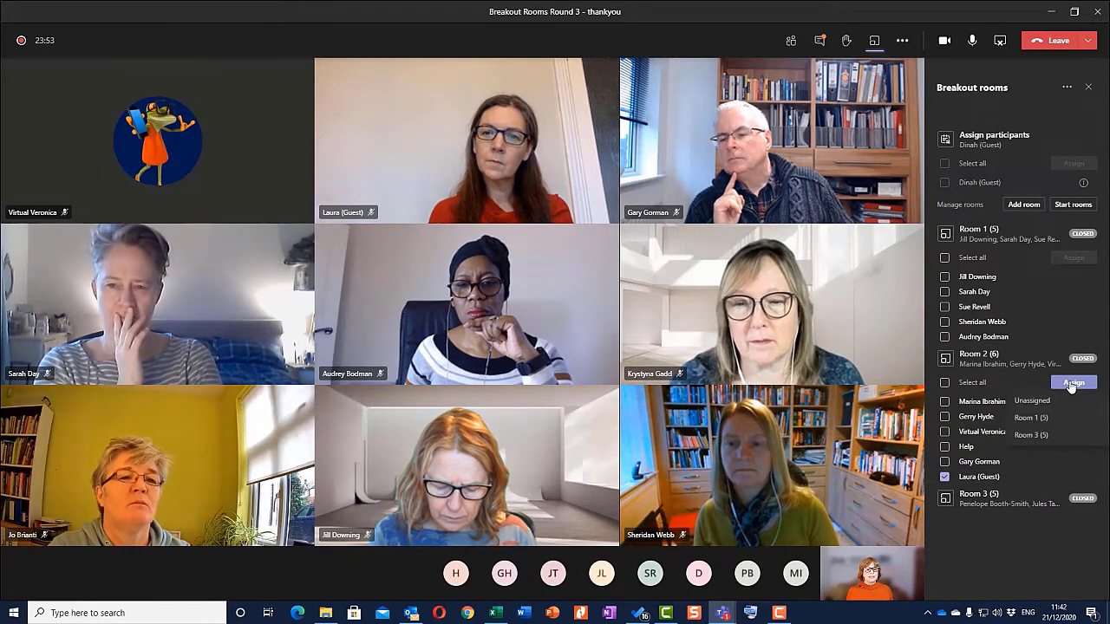
pyautogui.click(1030, 418)
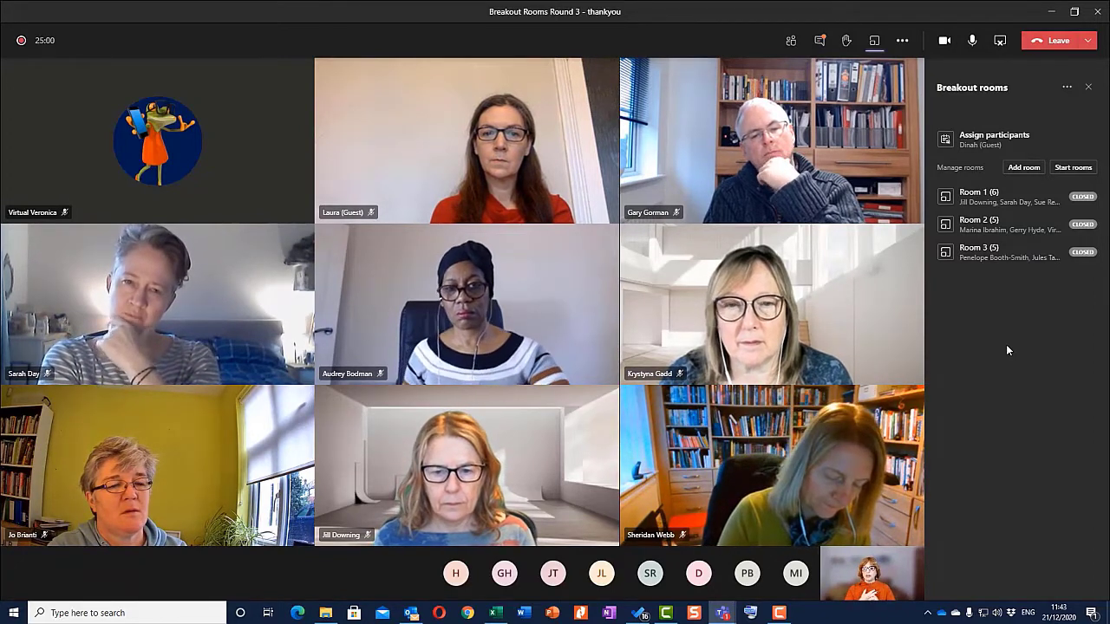
# Open the meeting chat and admit the participant waiting in the lobby.
pyautogui.click(820, 40)
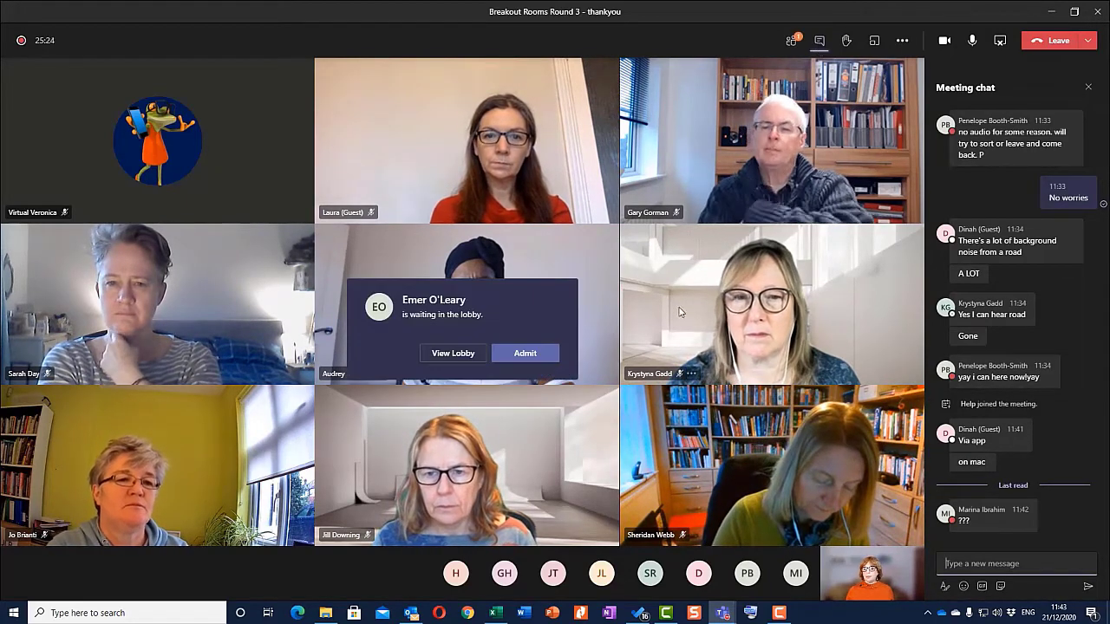
pyautogui.click(531, 352)
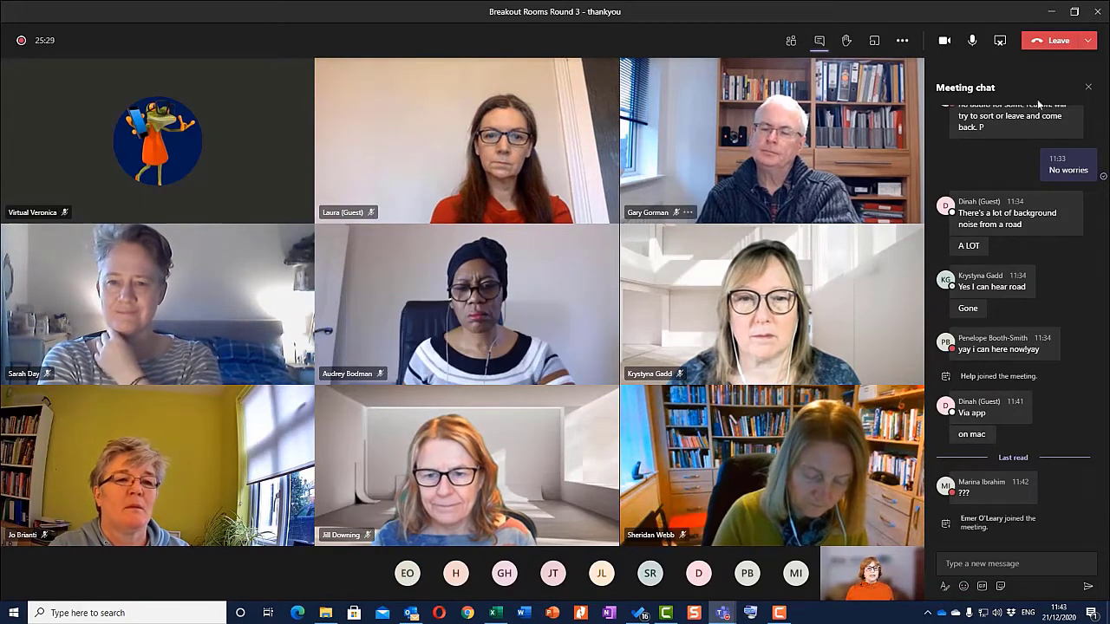
# Assign the newly admitted, still unassigned participant to breakout Room 2.
pyautogui.click(875, 43)
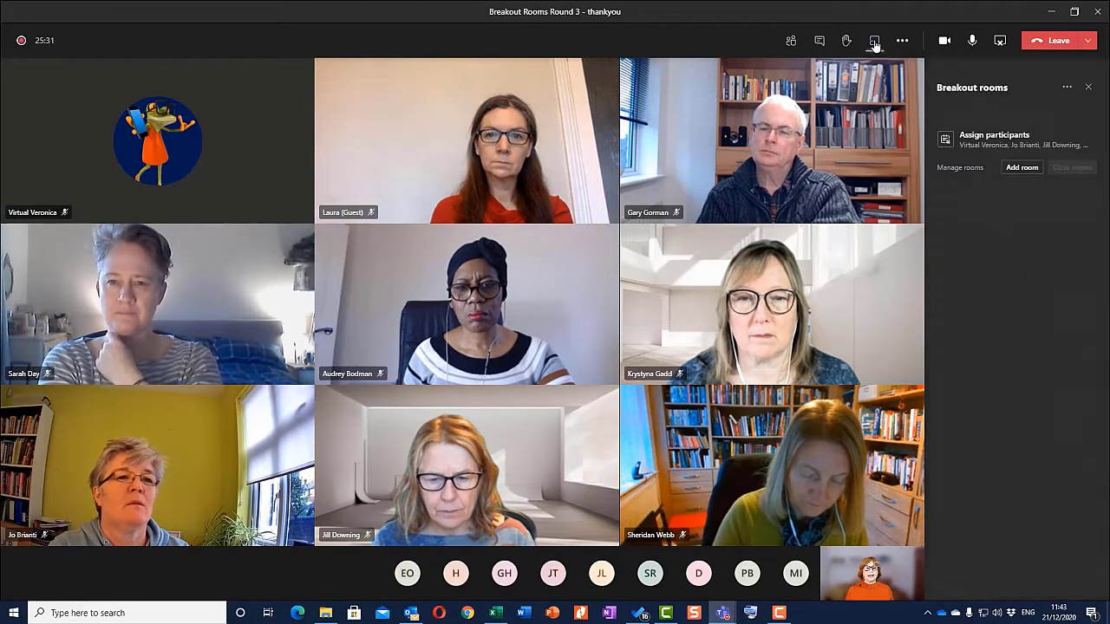
pyautogui.click(985, 144)
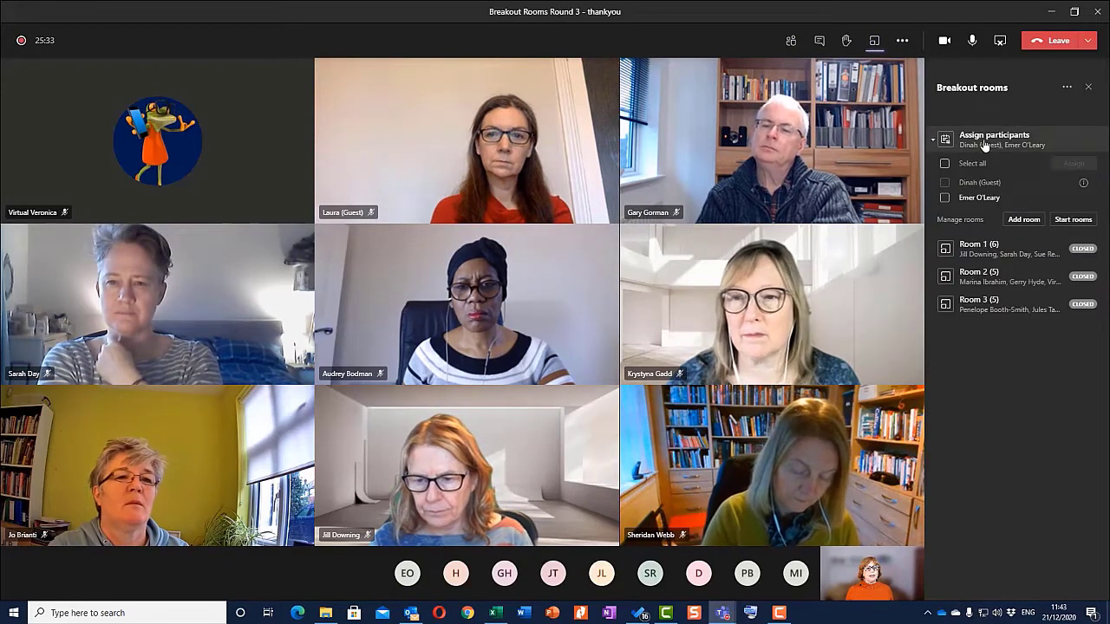
pyautogui.click(945, 199)
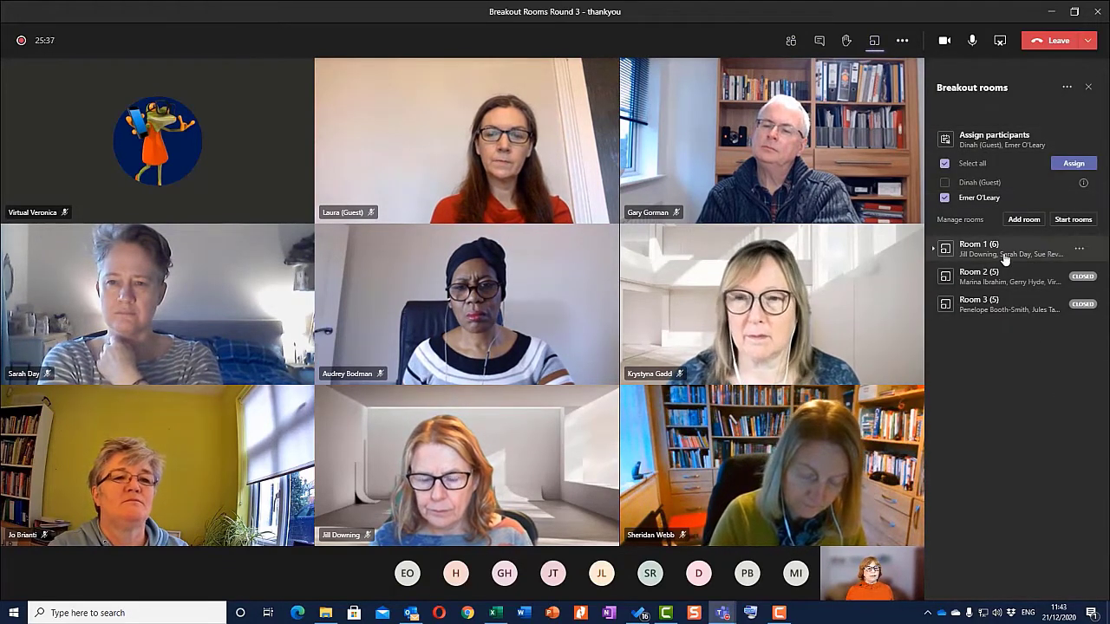
pyautogui.click(1065, 164)
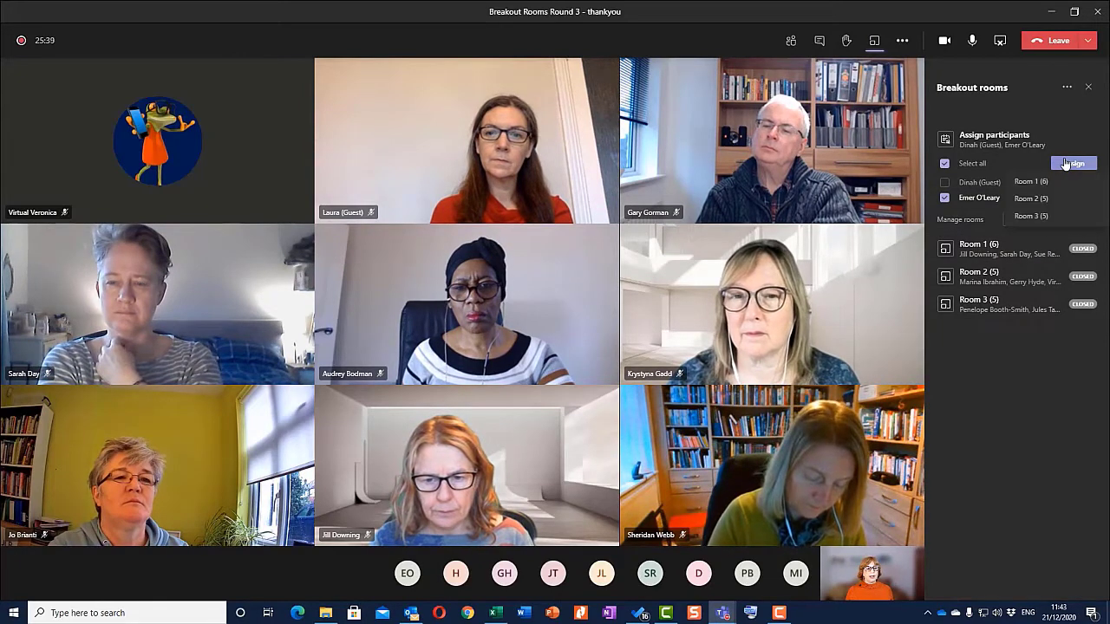
pyautogui.click(1030, 199)
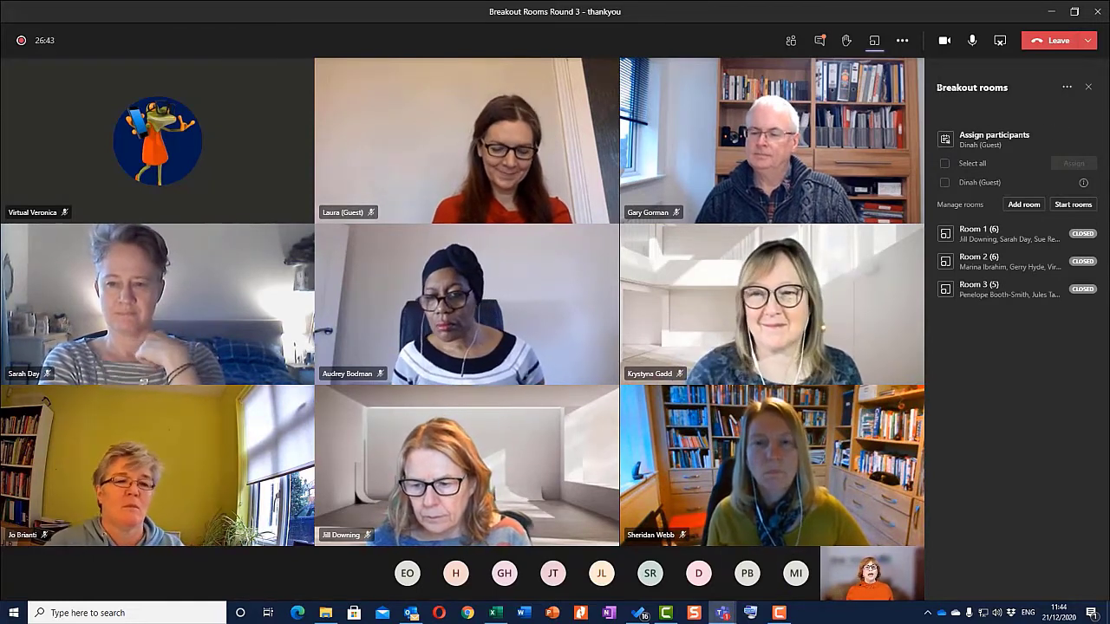
# Check the meeting chat for new messages from participants.
pyautogui.click(821, 43)
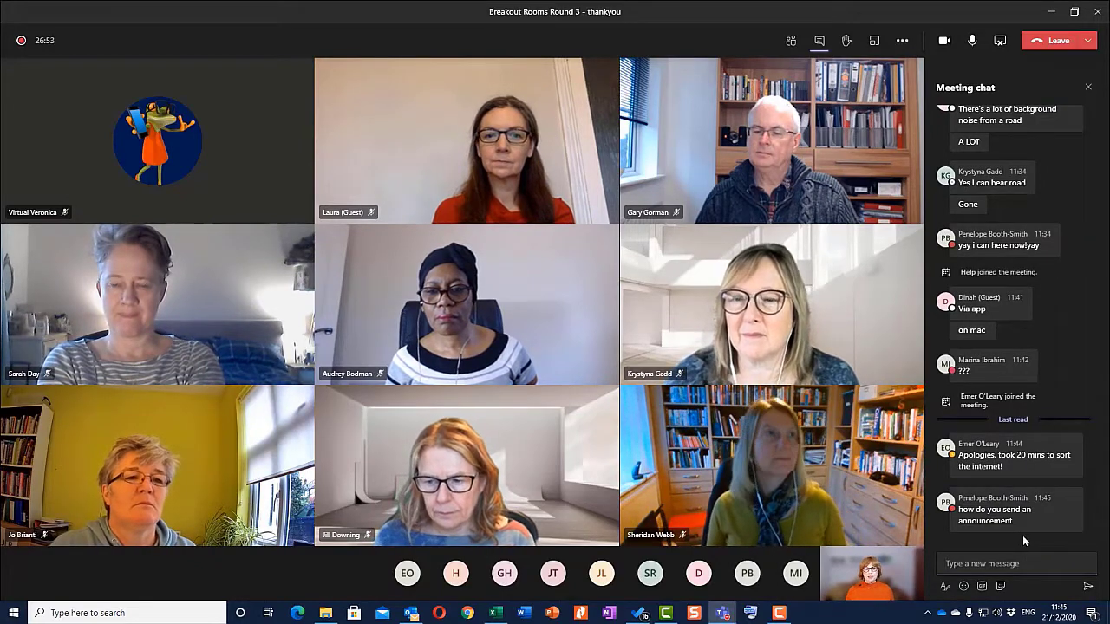
# Replace the meeting chat with the breakout rooms list and show the participants in Large gallery view.
pyautogui.click(1088, 90)
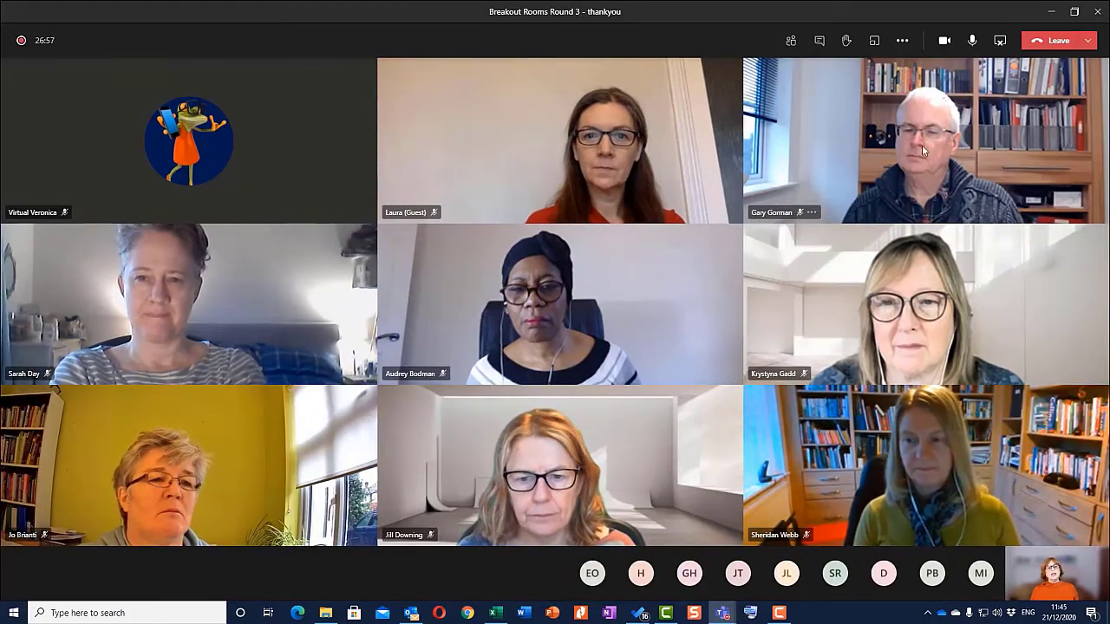
pyautogui.click(874, 40)
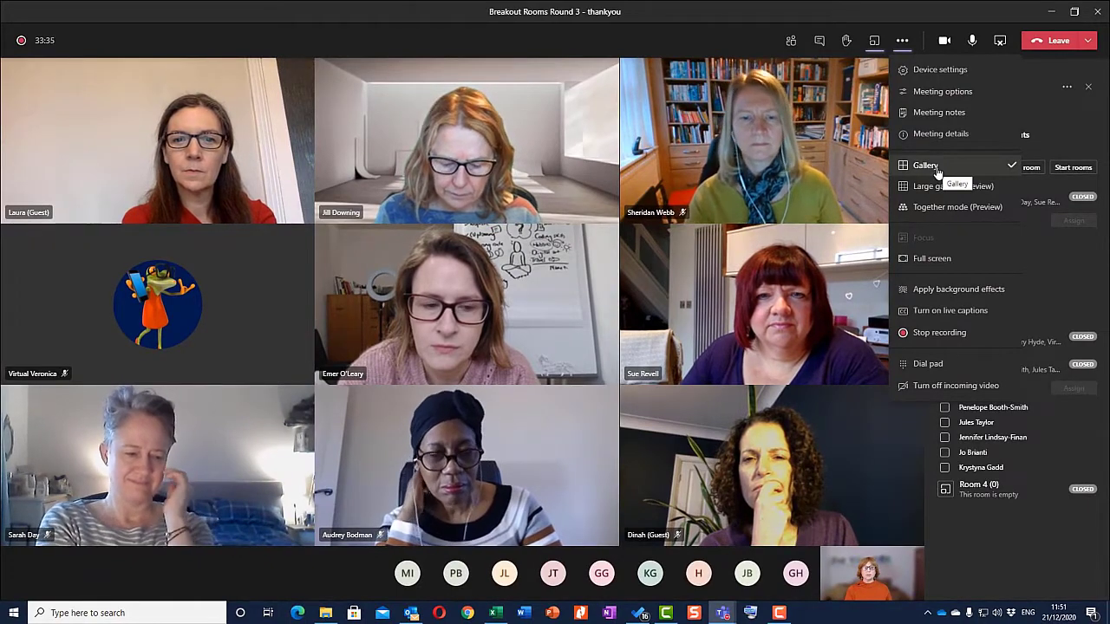
pyautogui.click(938, 187)
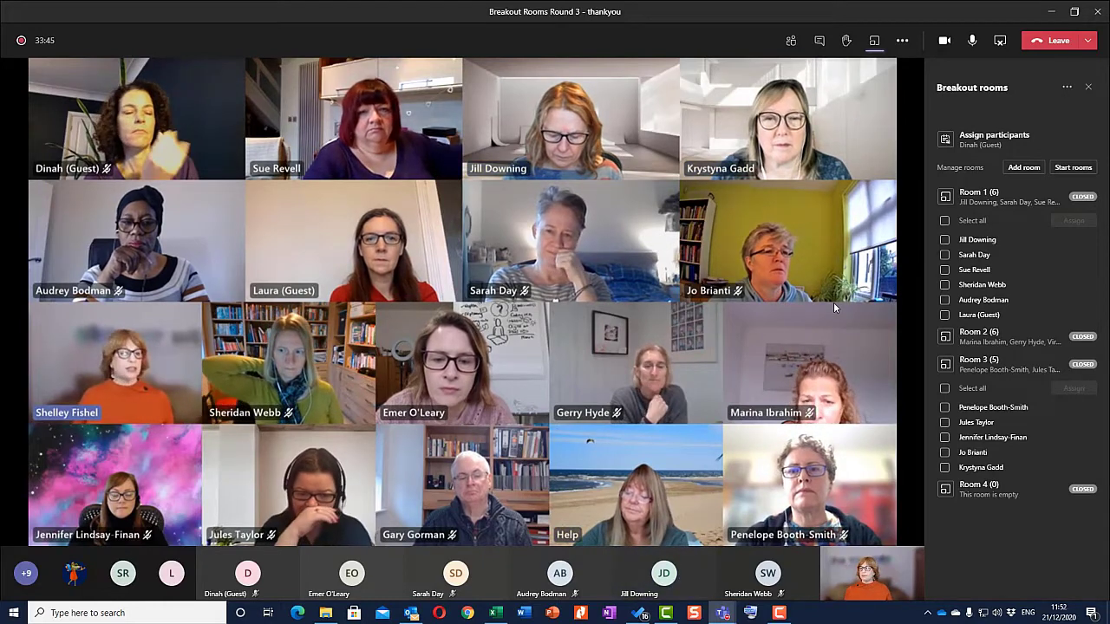
# Switch the meeting to Together mode and apply the underwater coral reef scene that seats 10.
pyautogui.click(902, 43)
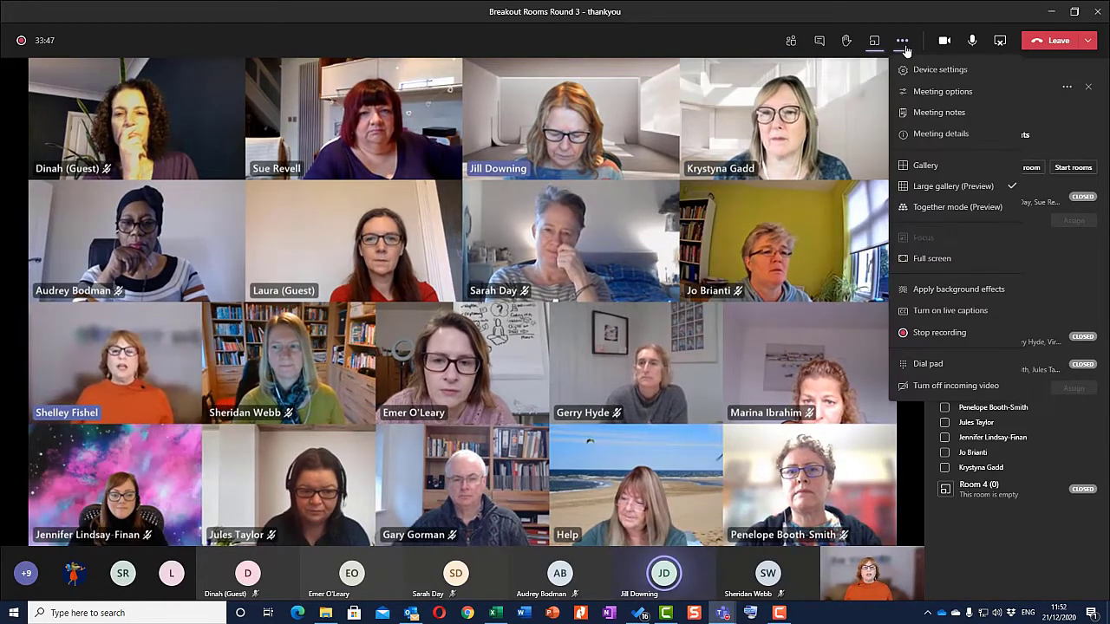
pyautogui.click(921, 211)
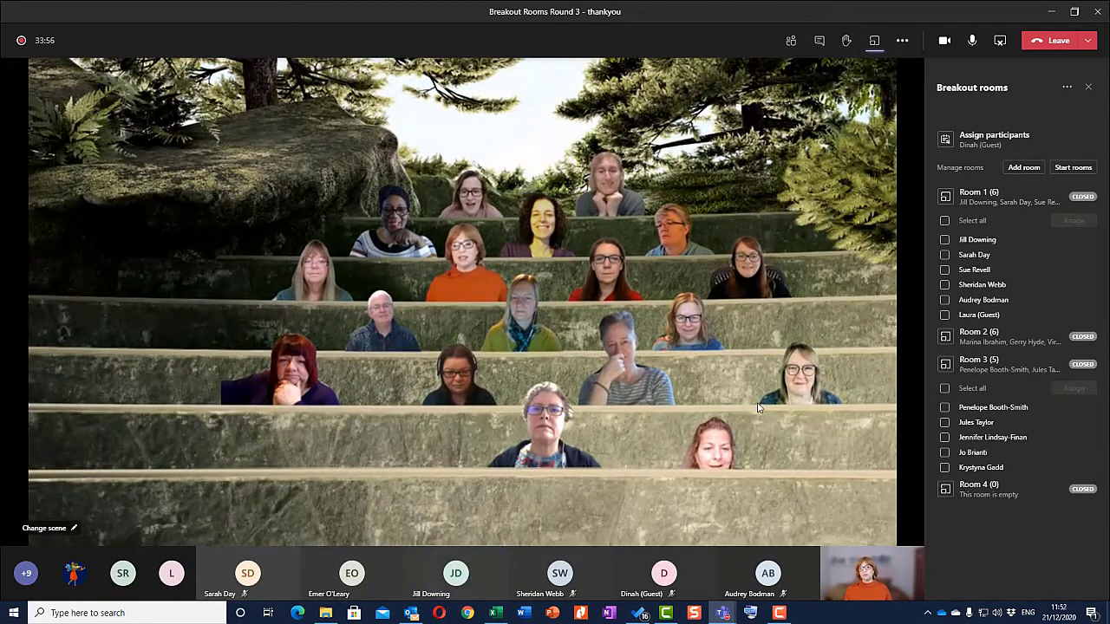
pyautogui.click(65, 530)
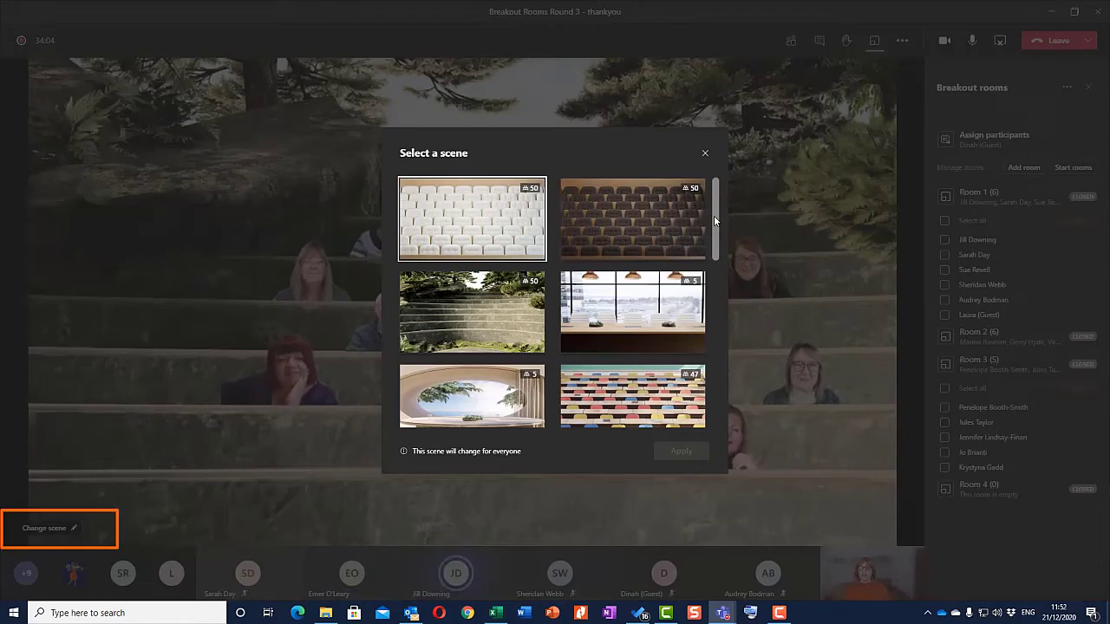
pyautogui.moveTo(713, 215); pyautogui.dragTo(724, 363)
pyautogui.click(644, 257)
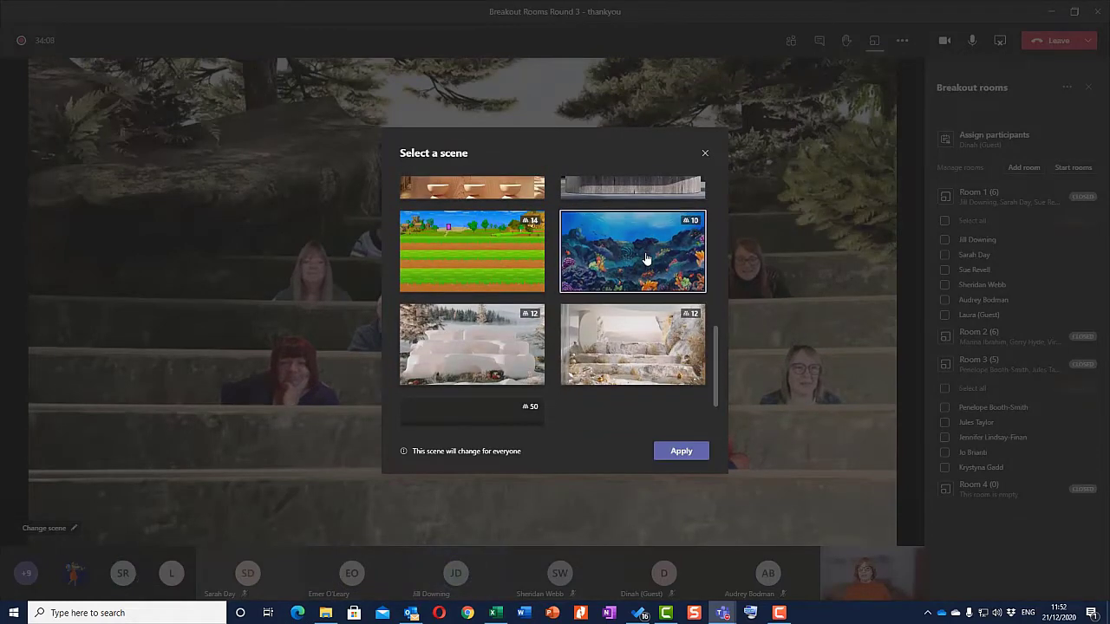
pyautogui.click(682, 452)
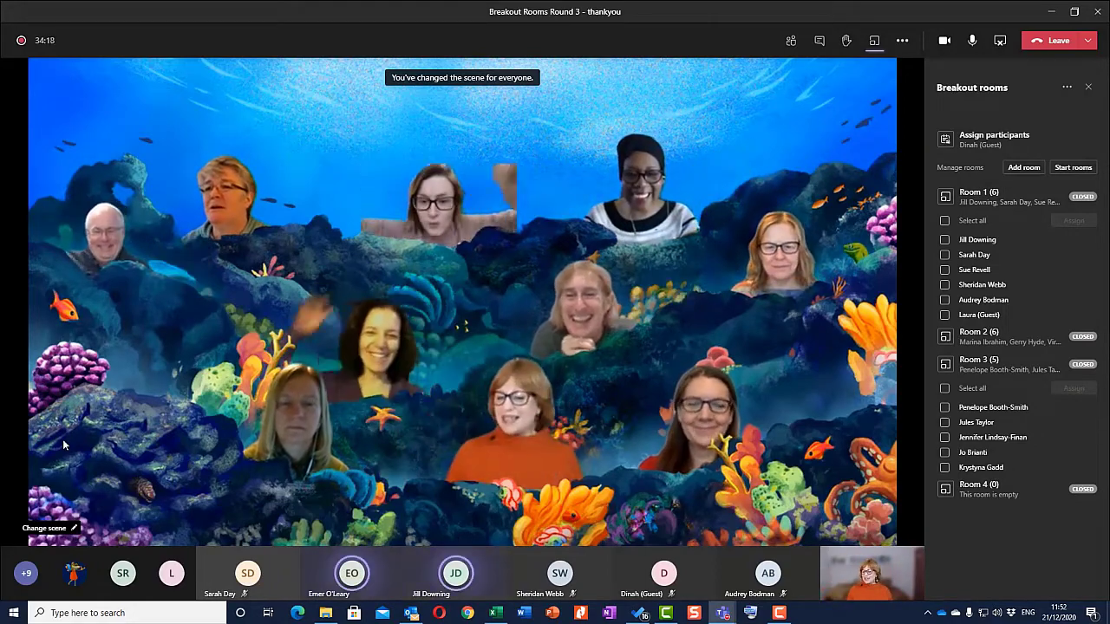
# Apply the white 50-seat auditorium scene, and replace it with the five-seat conference table scene with hanging lamps.
pyautogui.click(69, 531)
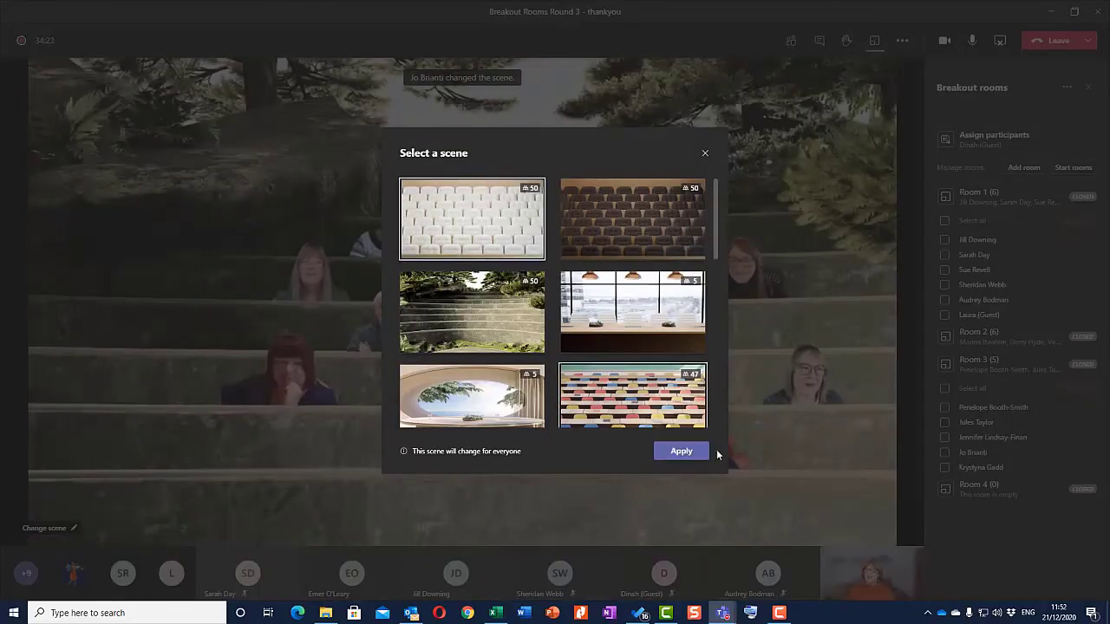
pyautogui.click(681, 451)
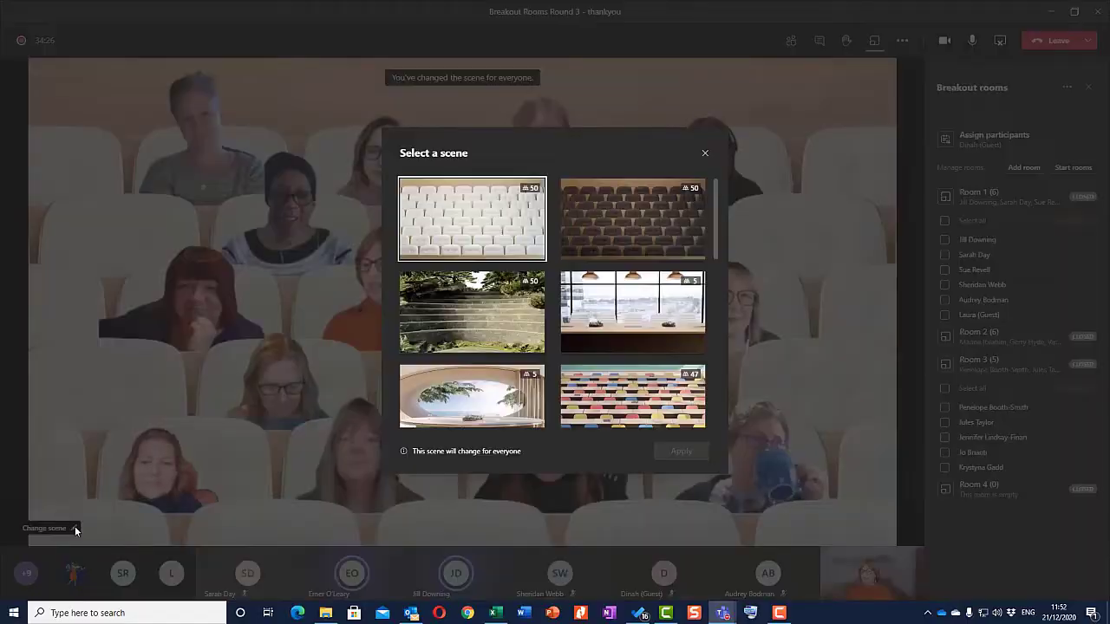
pyautogui.click(75, 526)
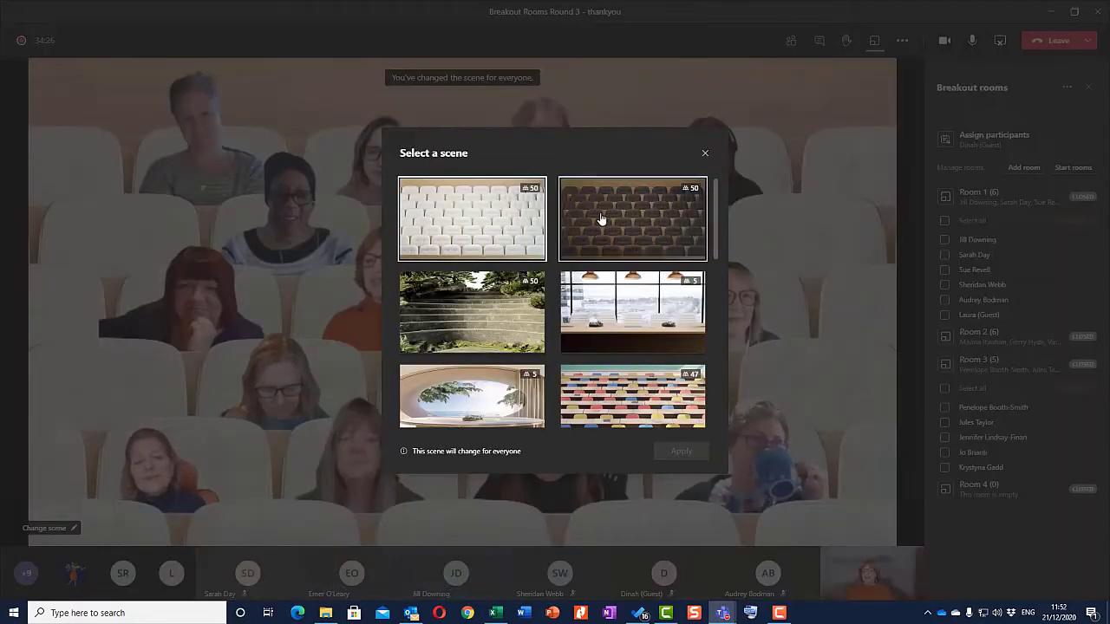
pyautogui.click(632, 304)
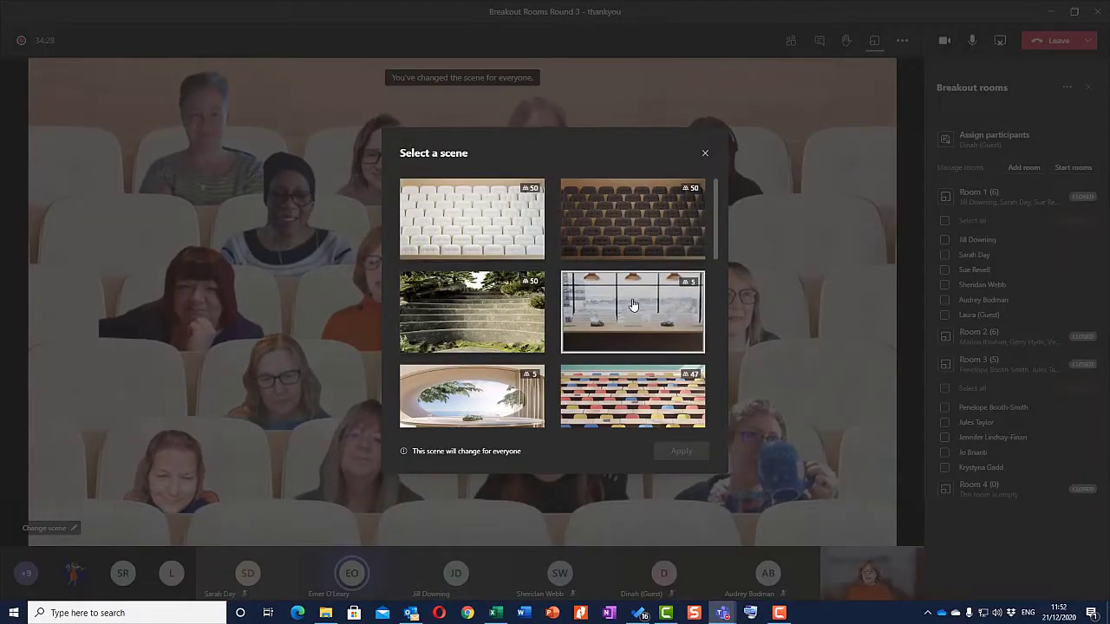
pyautogui.click(681, 451)
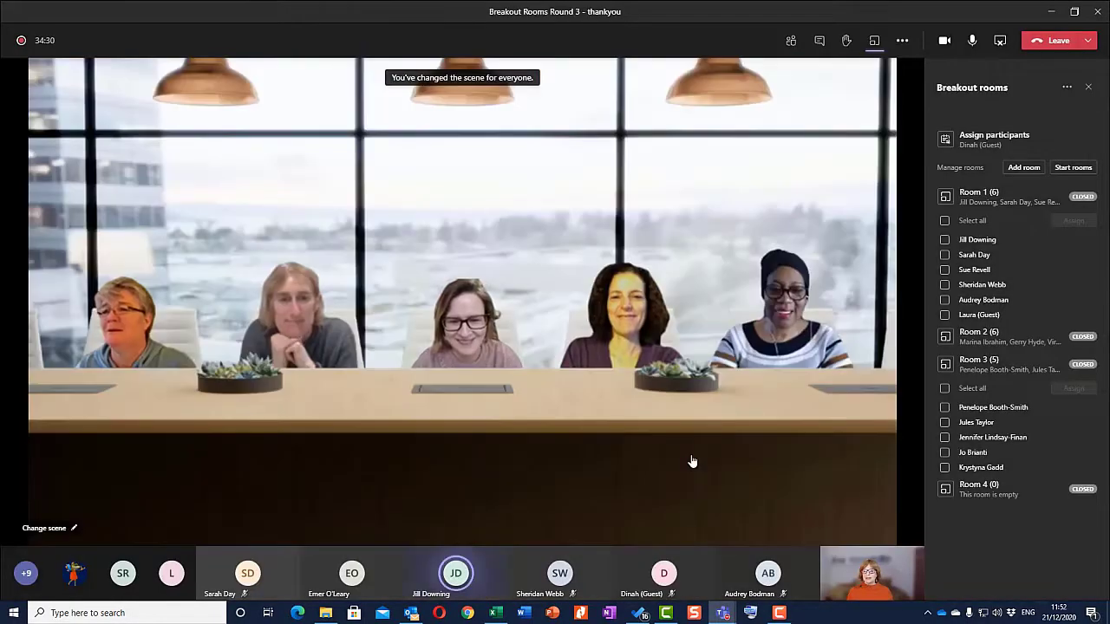
# Browse the Together mode scenes and apply the snowy lakeside scene that seats 12.
pyautogui.click(74, 528)
pyautogui.scroll(-10, 537, 271)
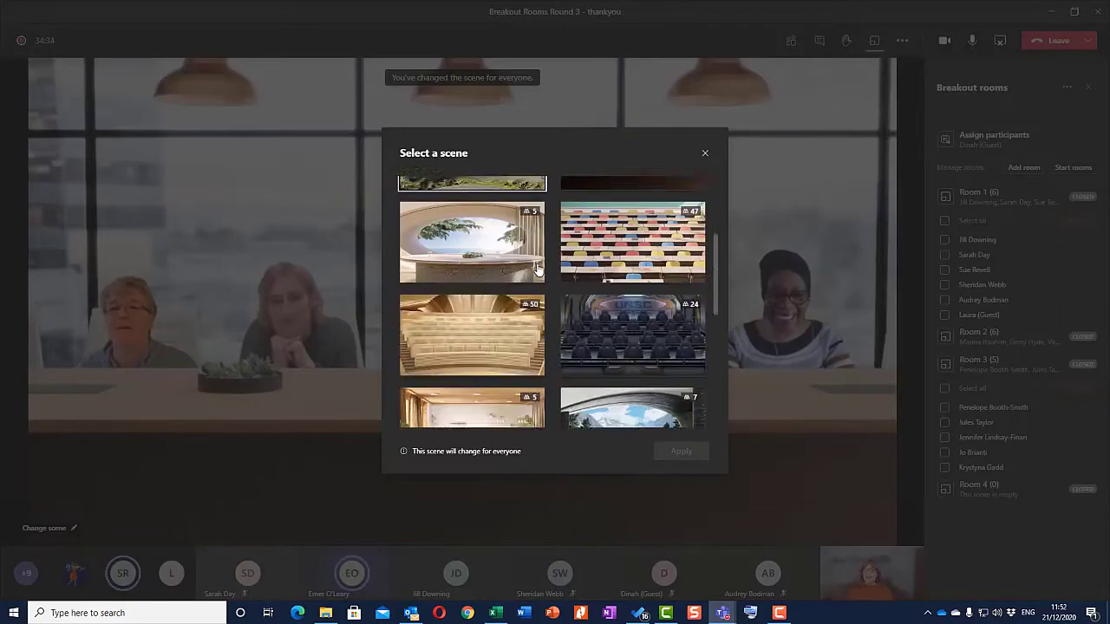
pyautogui.scroll(6, 538, 270)
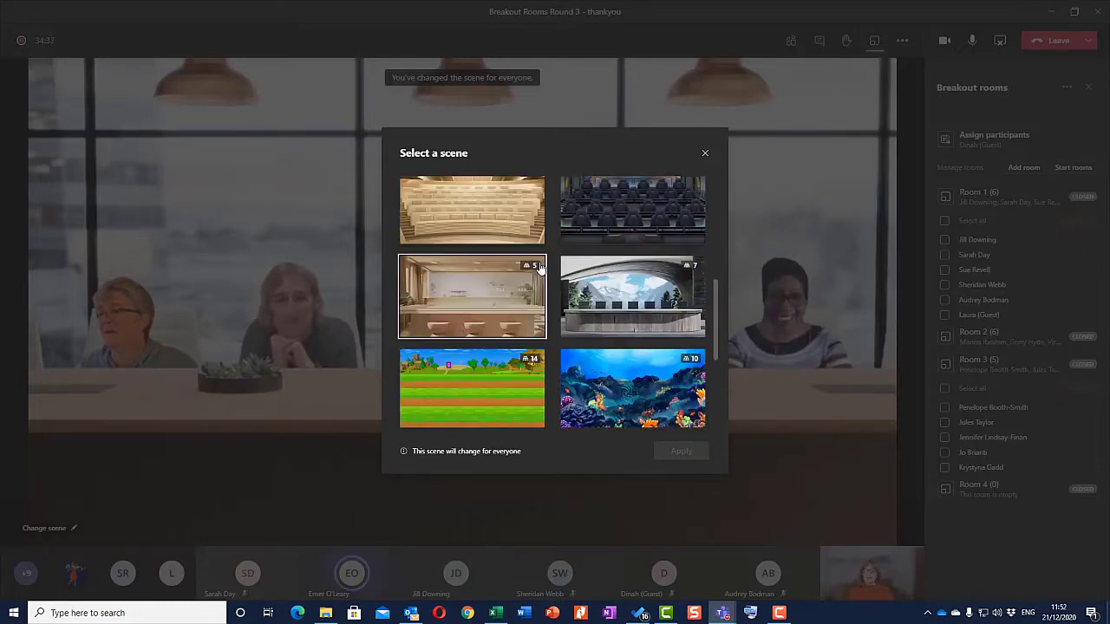
pyautogui.scroll(-3, 539, 269)
pyautogui.scroll(-3, 539, 269)
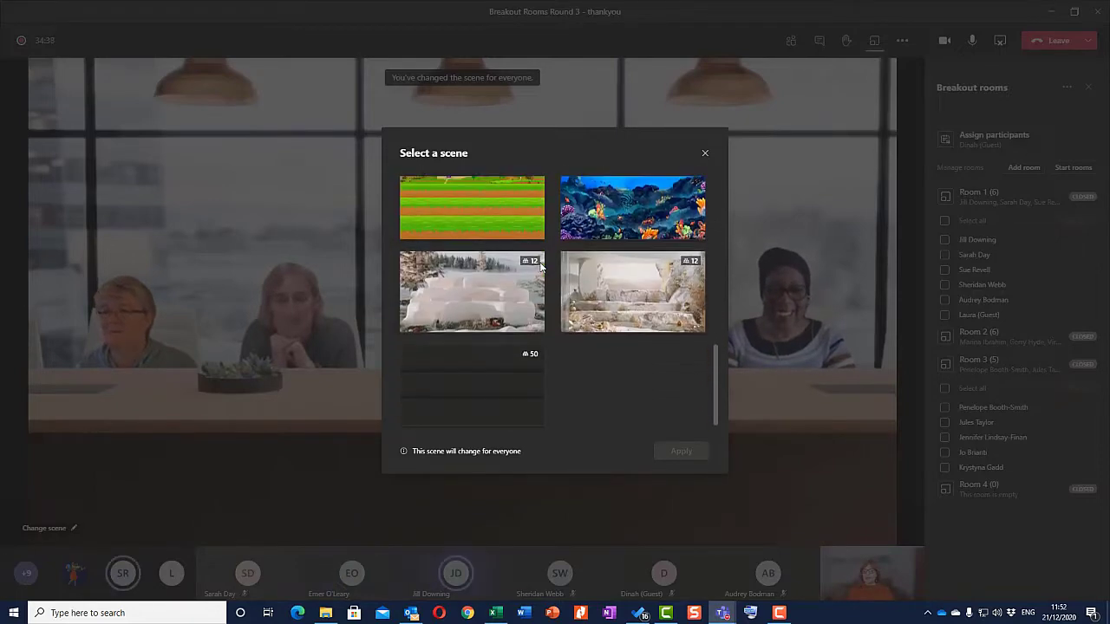
pyautogui.click(496, 303)
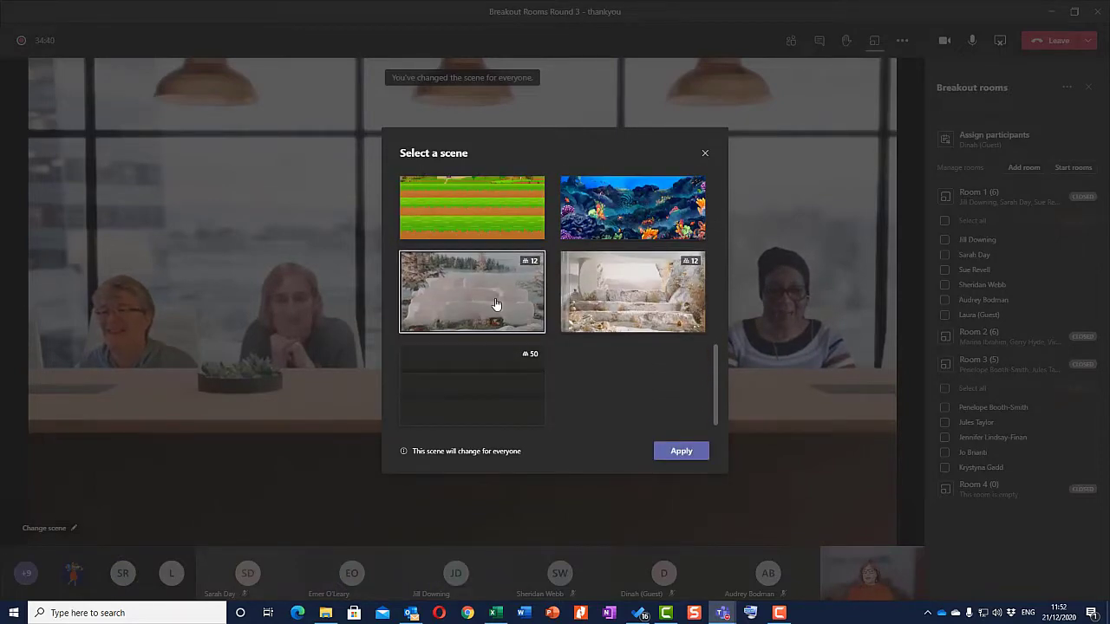
pyautogui.click(703, 459)
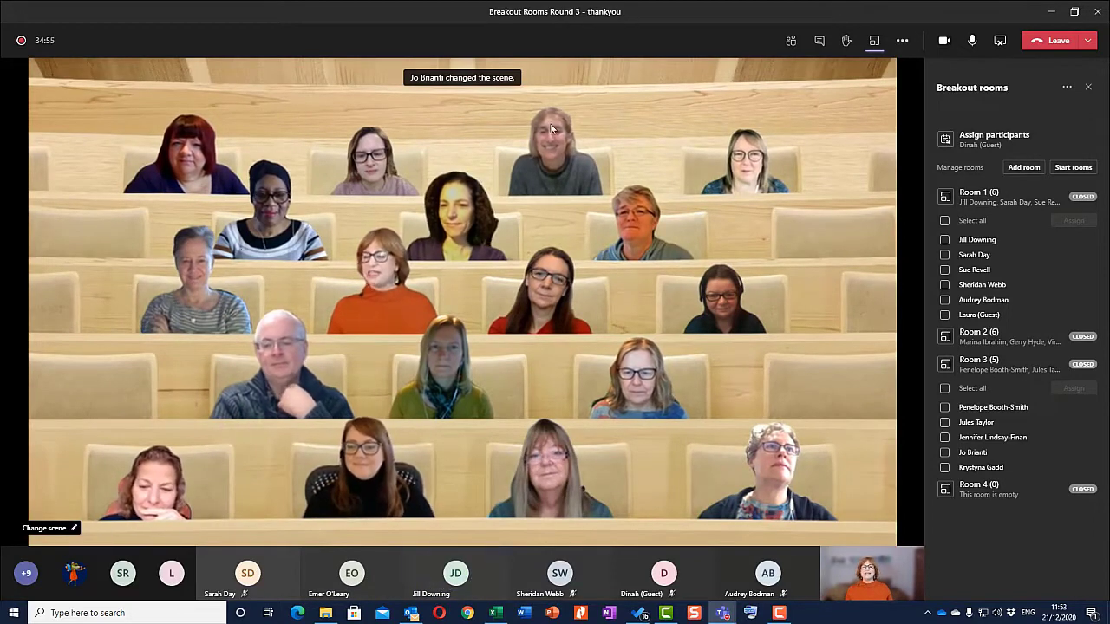
# Return the meeting from Together mode to Large gallery view.
pyautogui.click(902, 42)
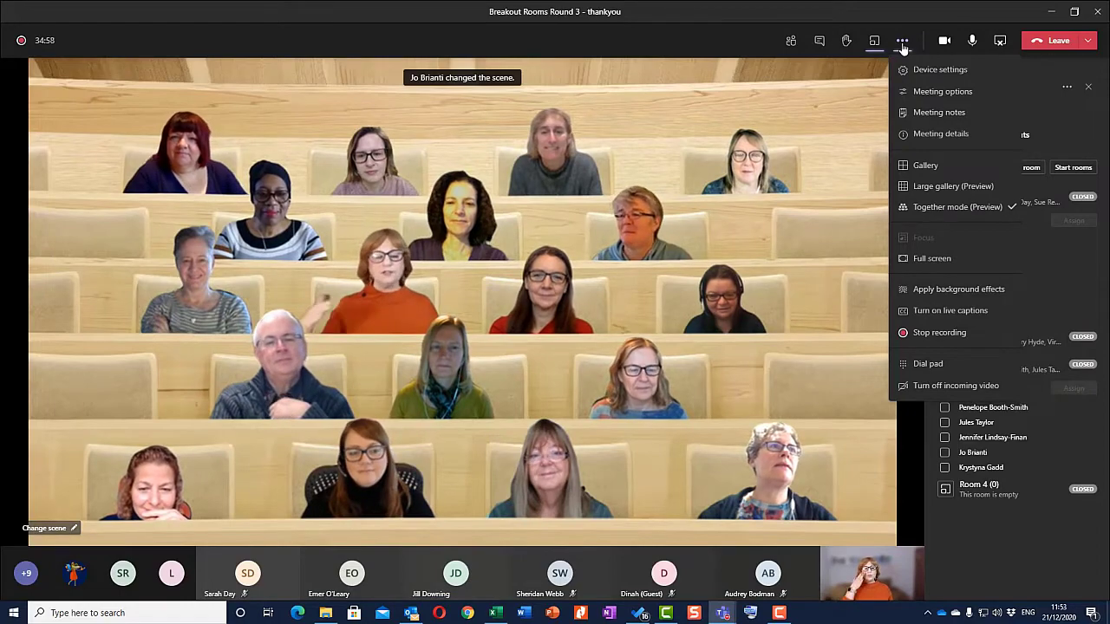
pyautogui.click(937, 187)
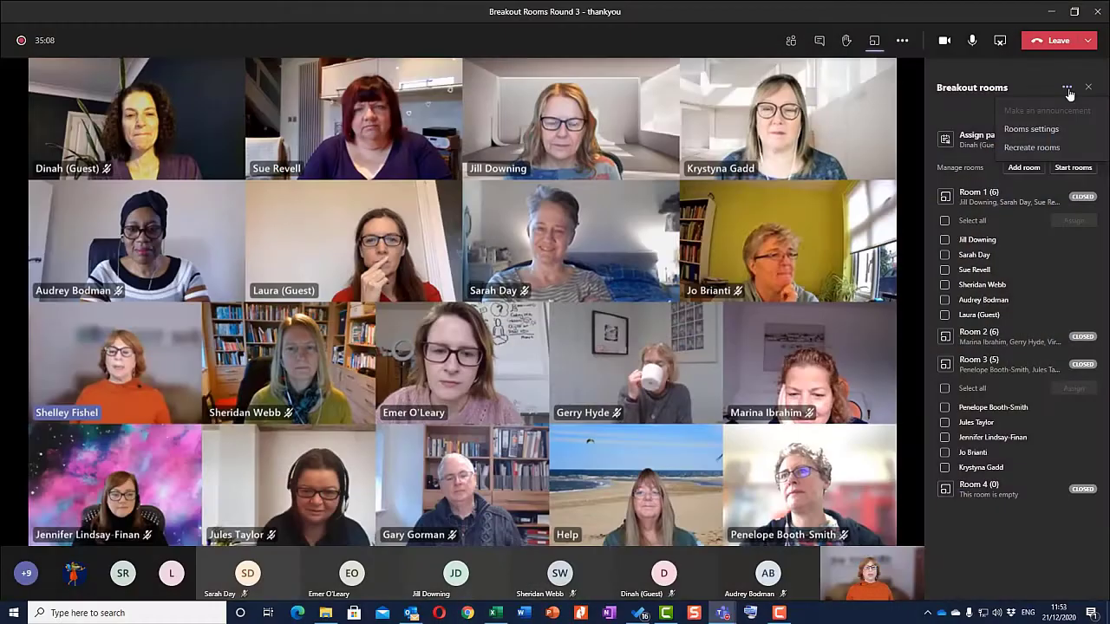
# Recreate the breakout rooms as 3 new rooms with participants assigned automatically.
pyautogui.click(1033, 152)
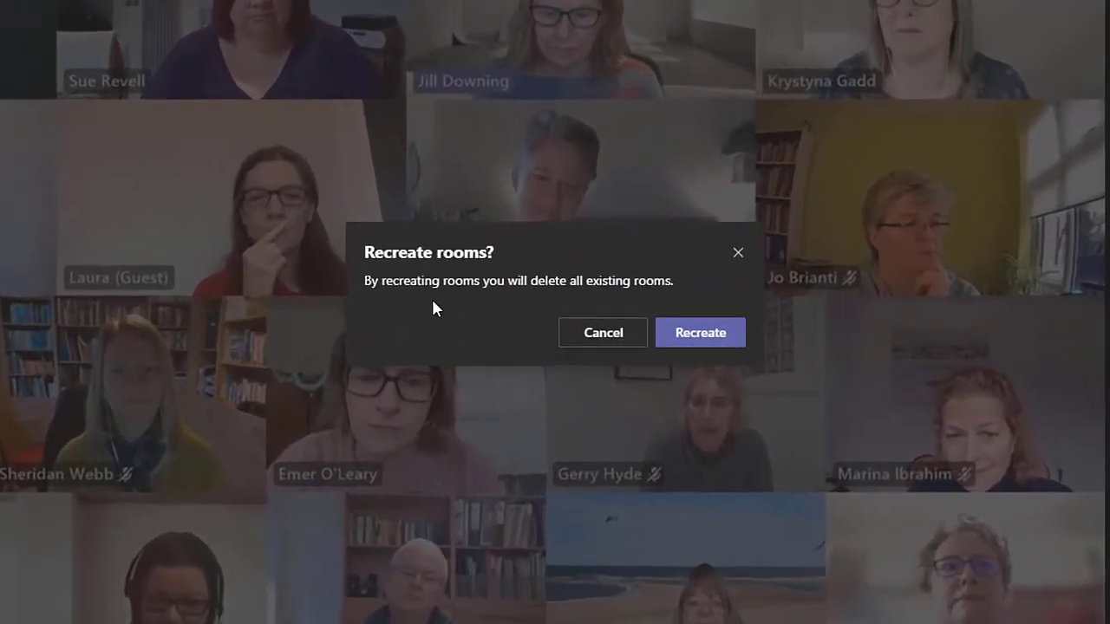
pyautogui.click(713, 341)
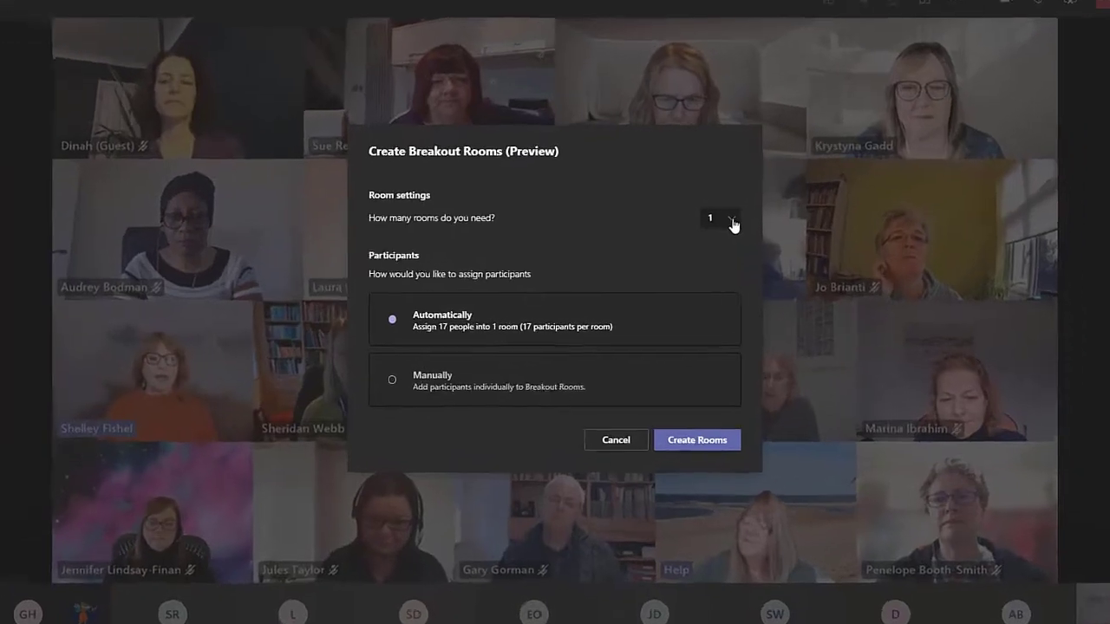
pyautogui.click(707, 231)
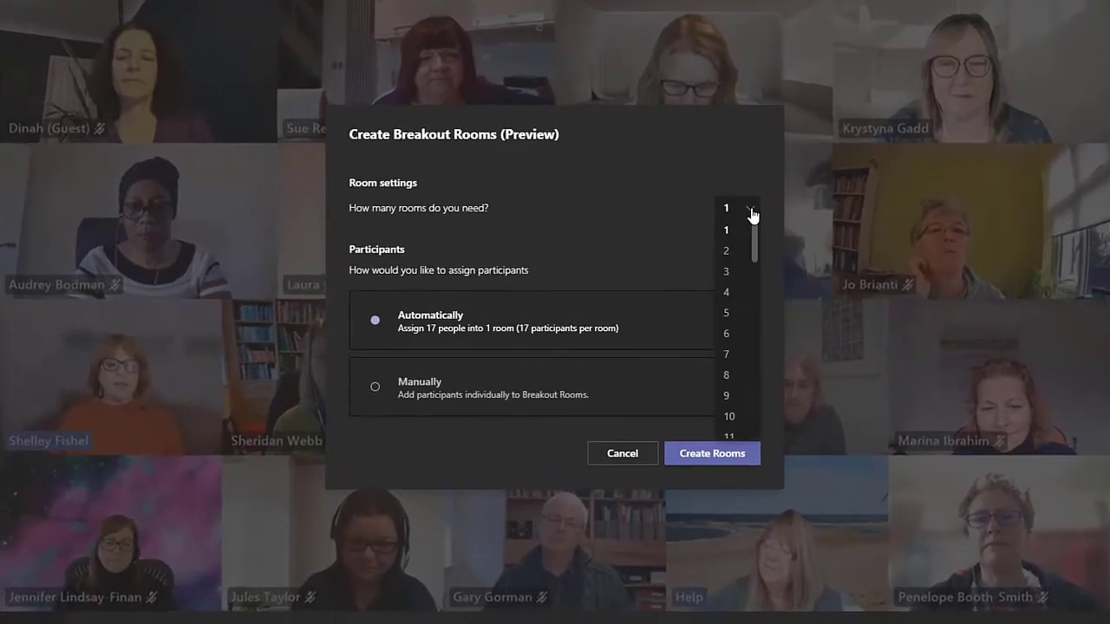
pyautogui.click(732, 272)
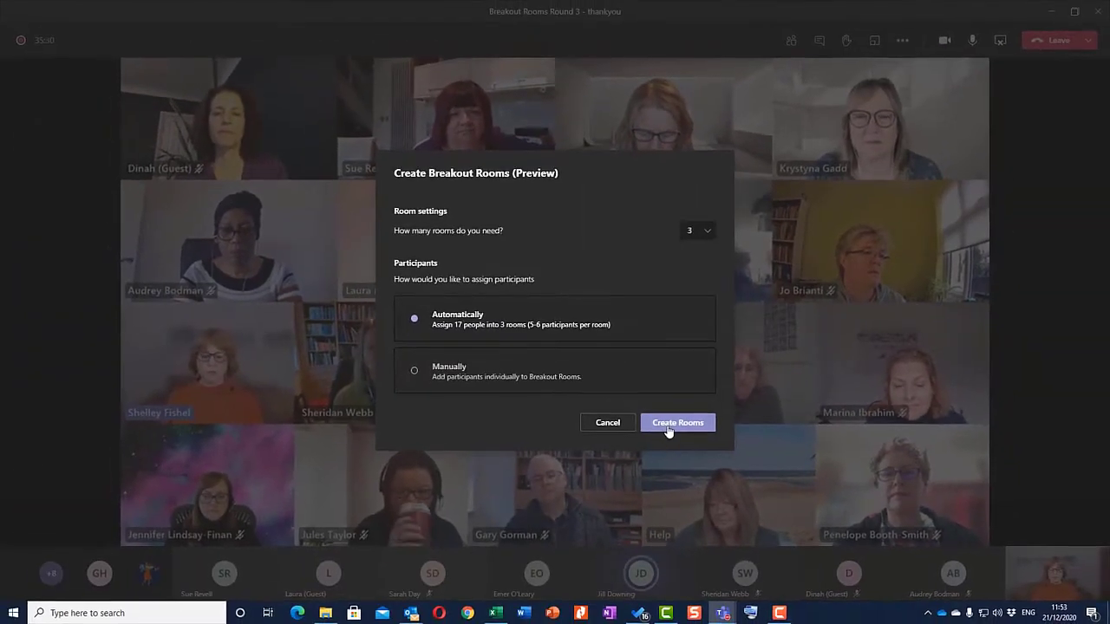
pyautogui.click(706, 454)
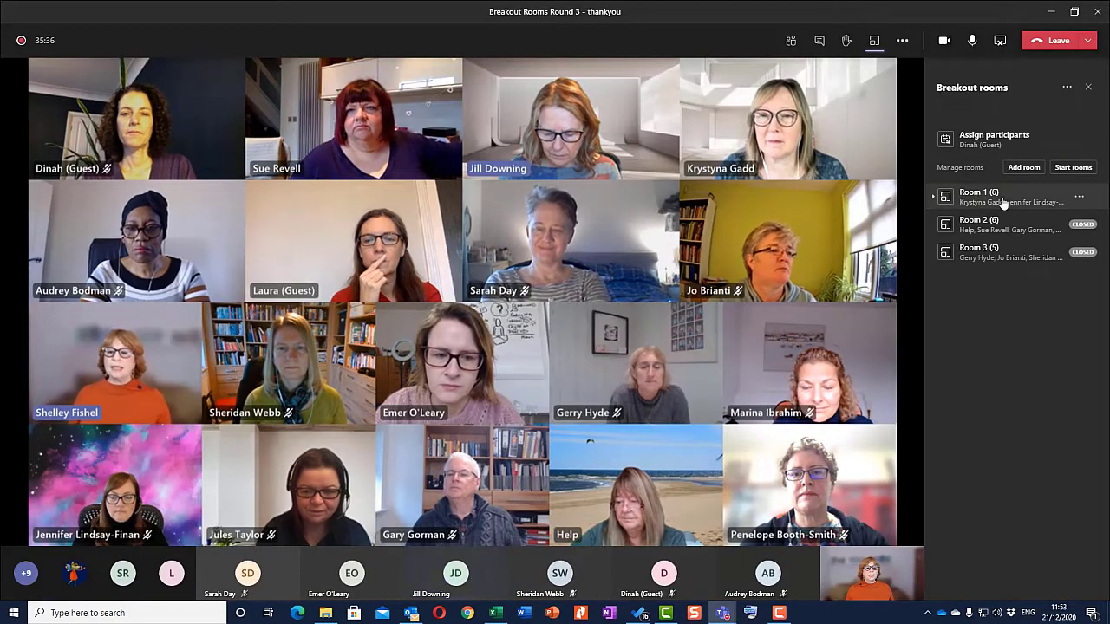
# Expand the unassigned participants, Room 1 and Room 2, and view the assignment choices for the third participant in Room 1.
pyautogui.click(971, 146)
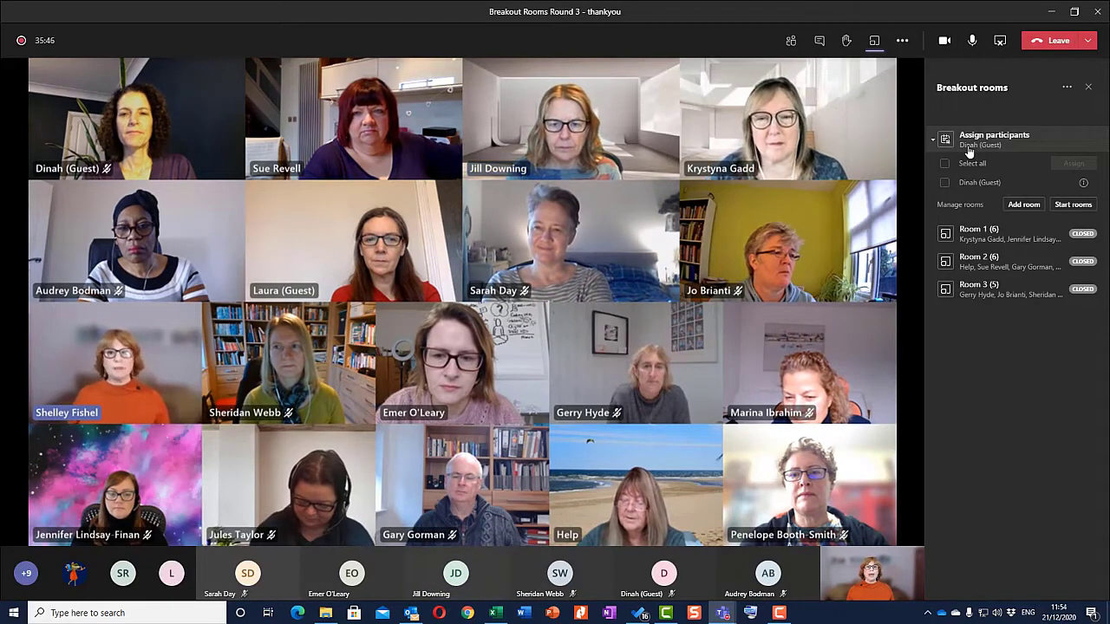
pyautogui.click(934, 234)
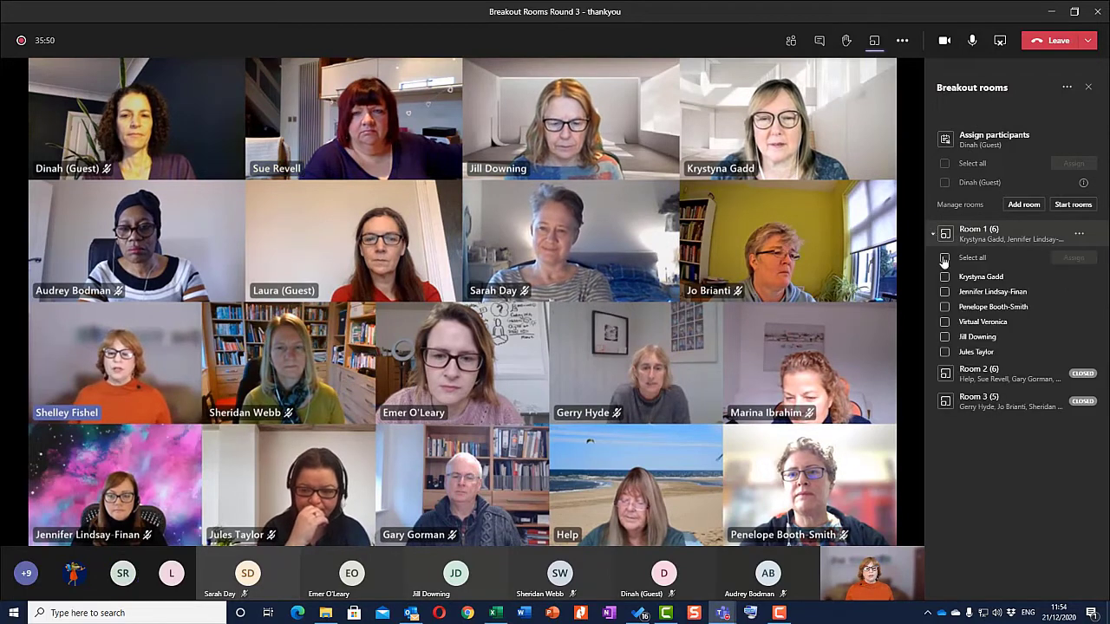
pyautogui.click(934, 376)
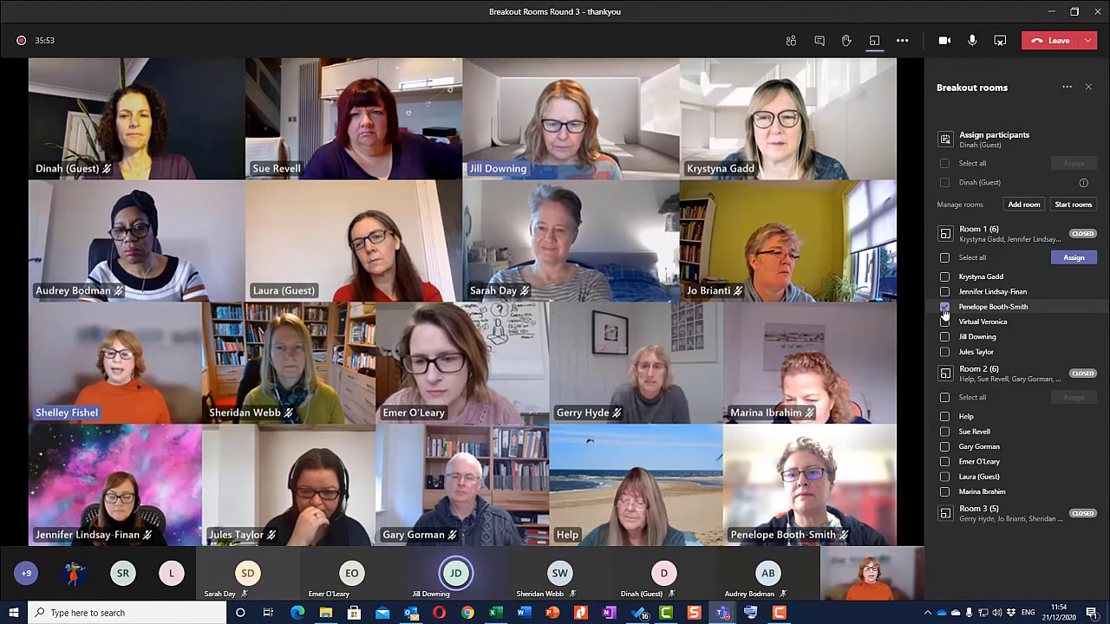
pyautogui.click(1073, 258)
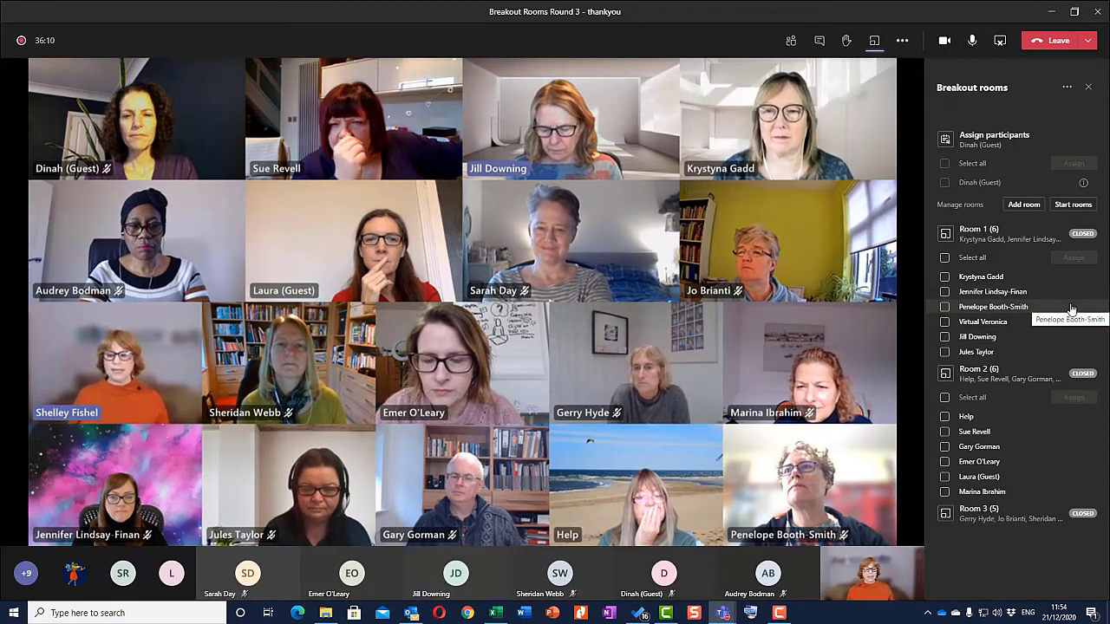
# Start all the breakout rooms and send them the announcement "Just popping in and out now".
pyautogui.click(1073, 205)
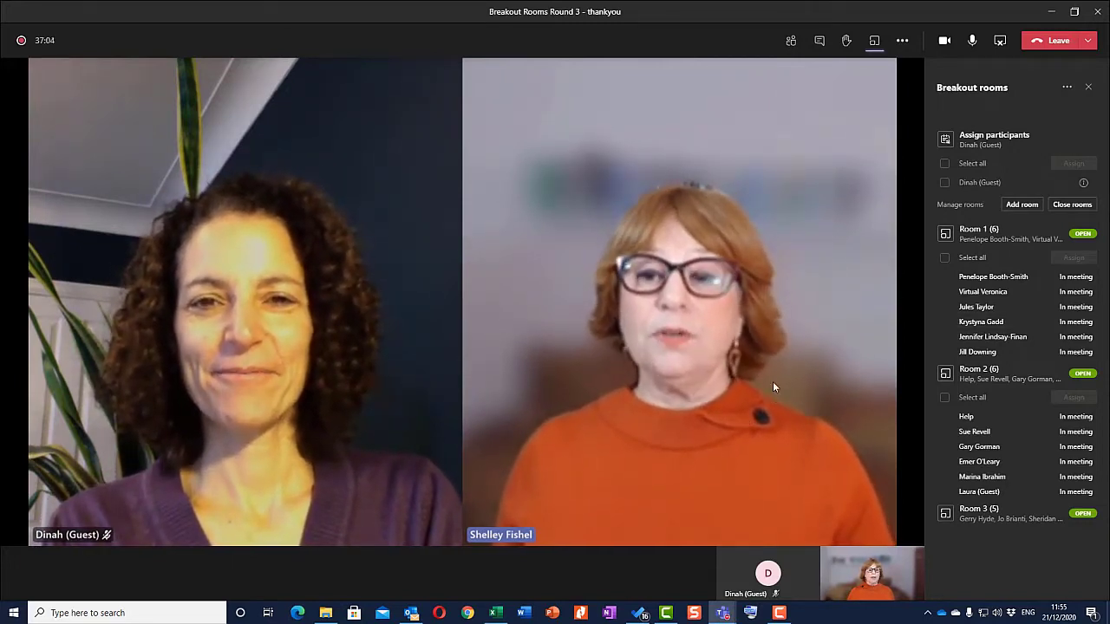
pyautogui.click(1066, 87)
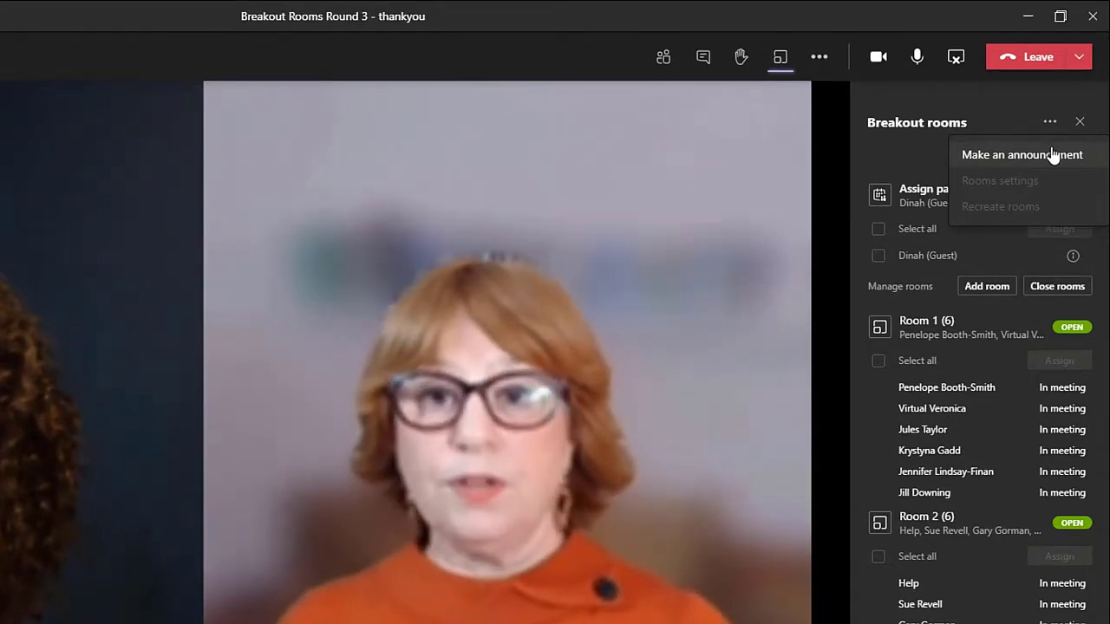
pyautogui.click(1053, 154)
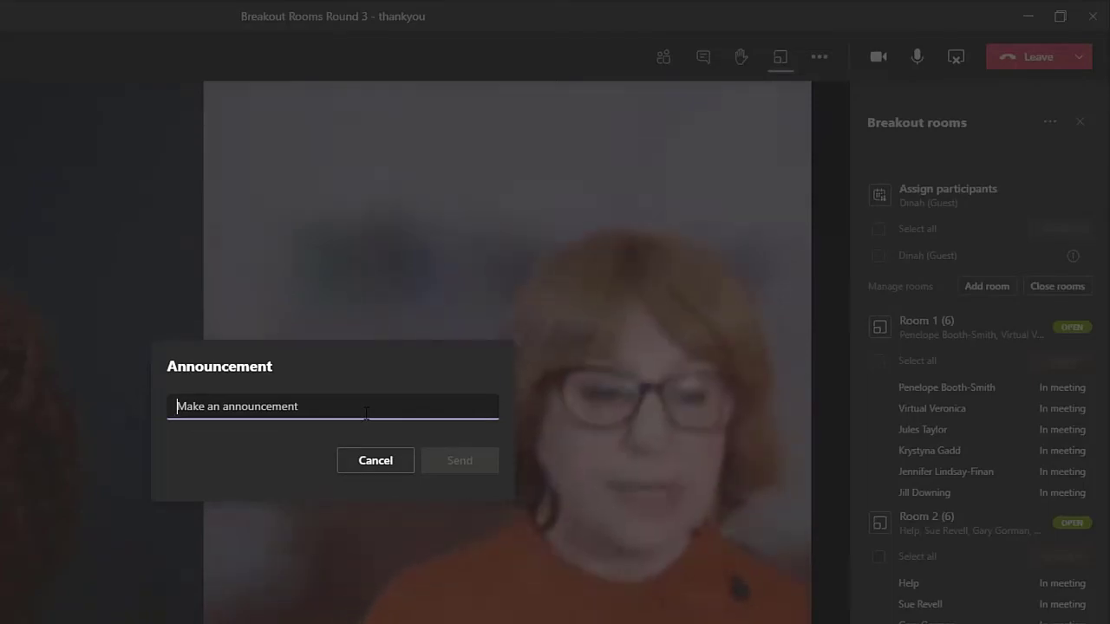
pyautogui.write('Just popping in and out now')
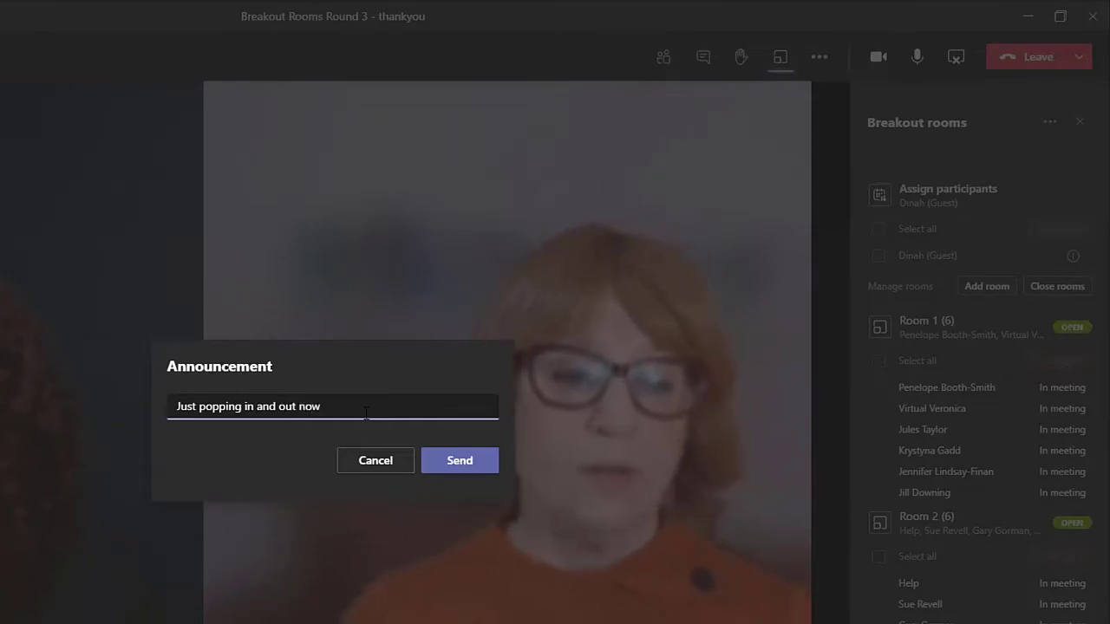
pyautogui.click(491, 465)
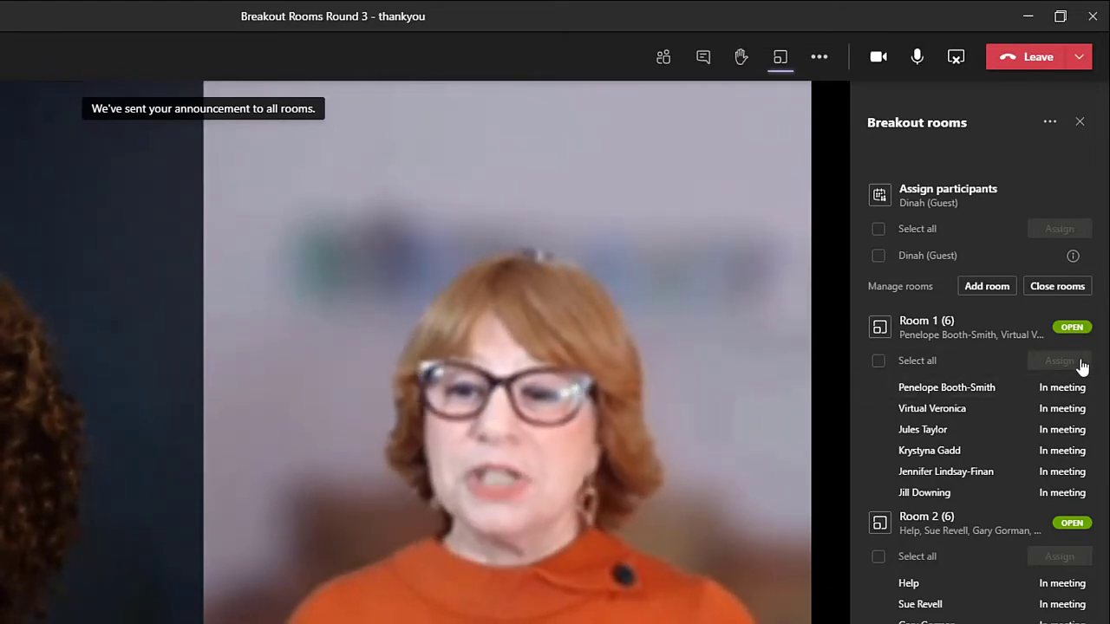
# Visit breakout Room 1 and Room 2 one after the other, returning to the main meeting from each.
pyautogui.click(1068, 333)
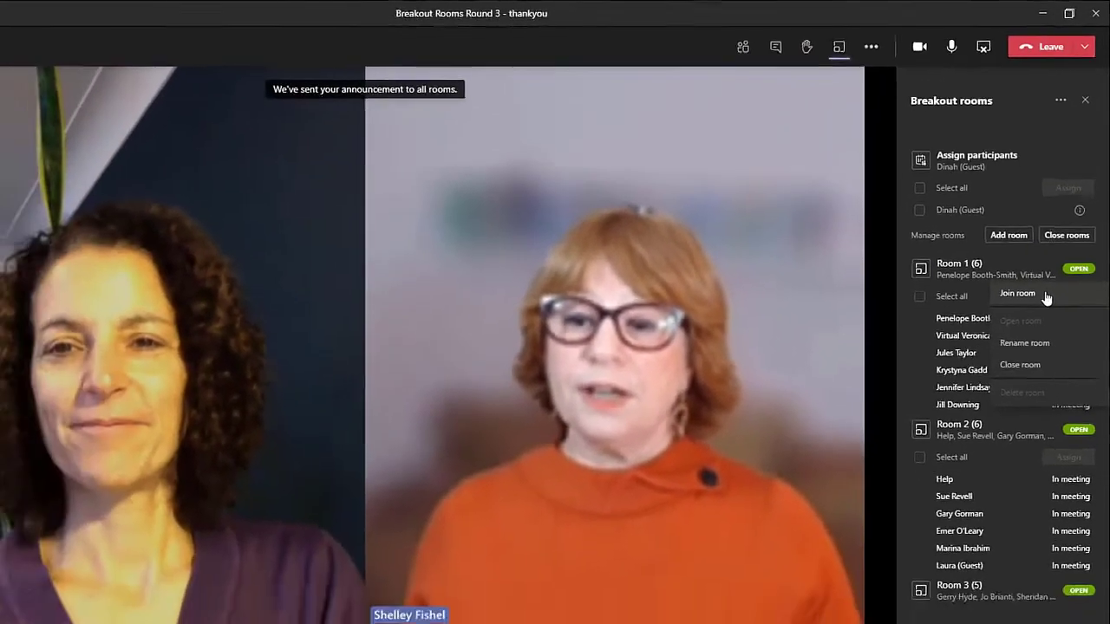
pyautogui.click(1030, 358)
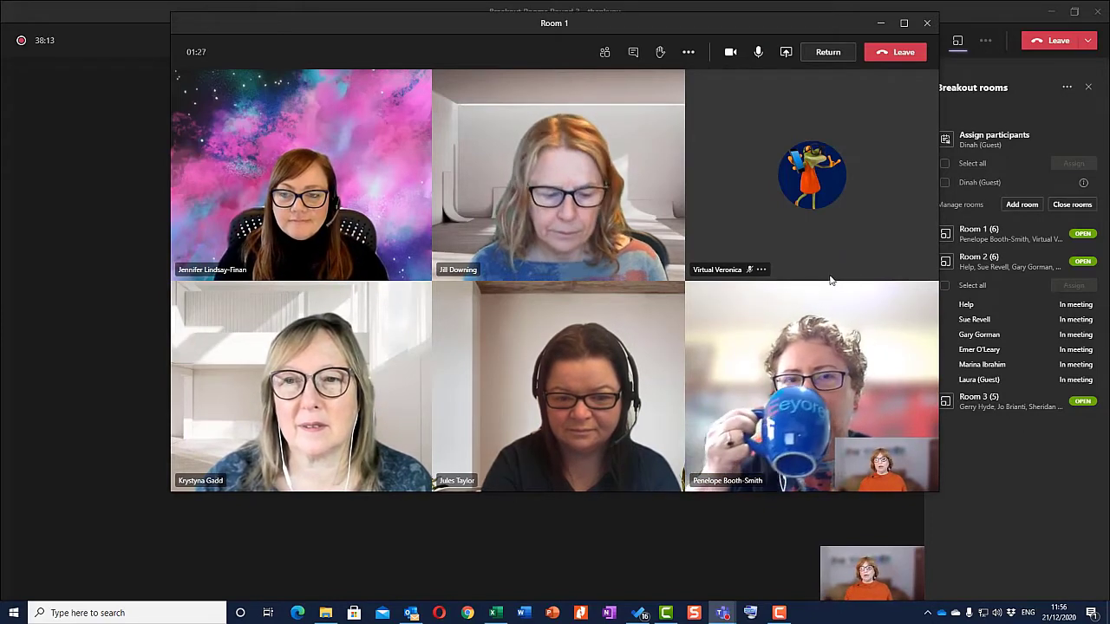
pyautogui.click(823, 52)
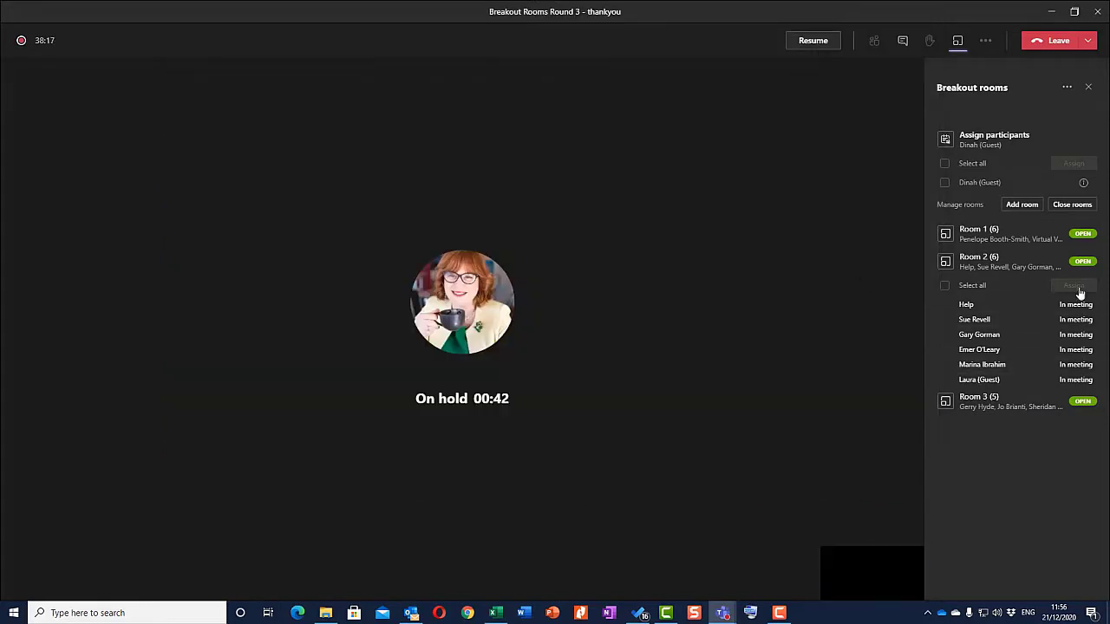
pyautogui.moveTo(1089, 275)
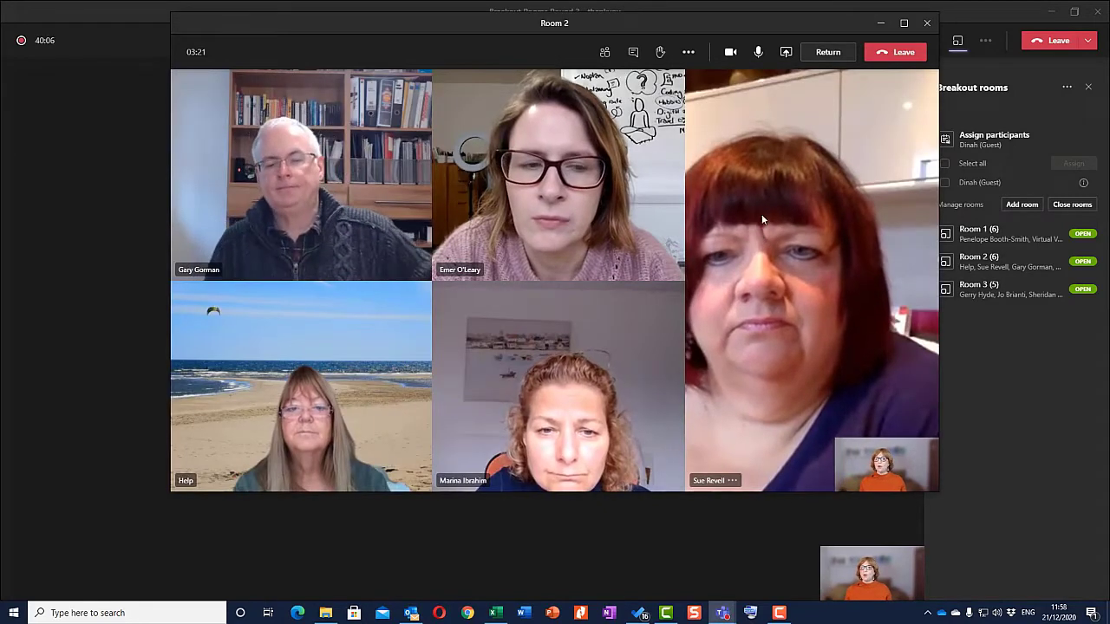
pyautogui.click(832, 54)
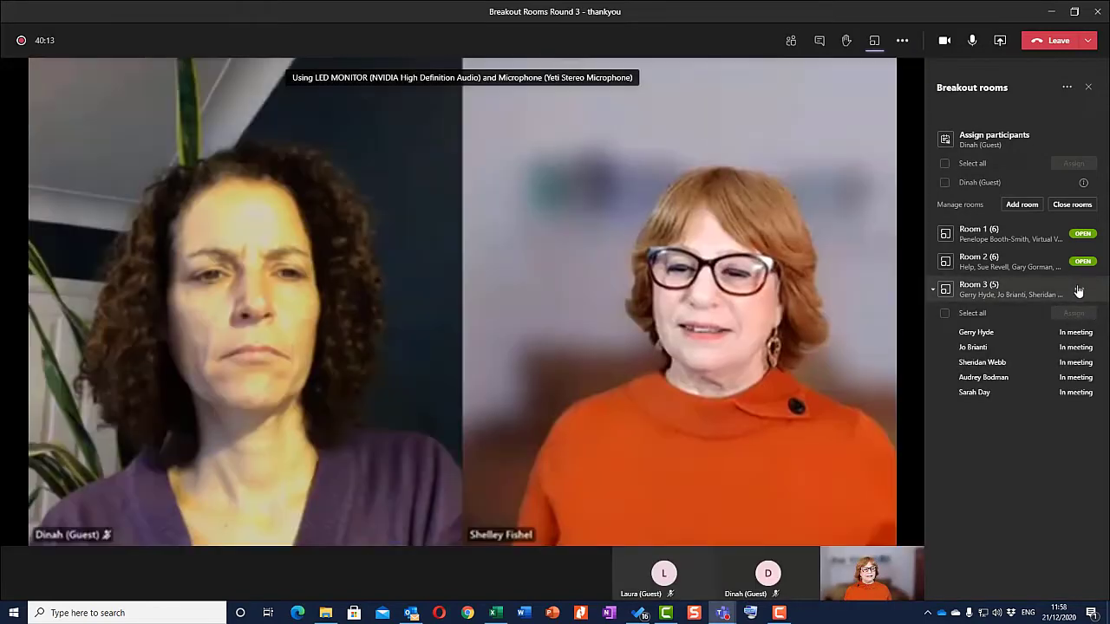
# Join breakout Room 3 and return from it to the main meeting.
pyautogui.click(1078, 291)
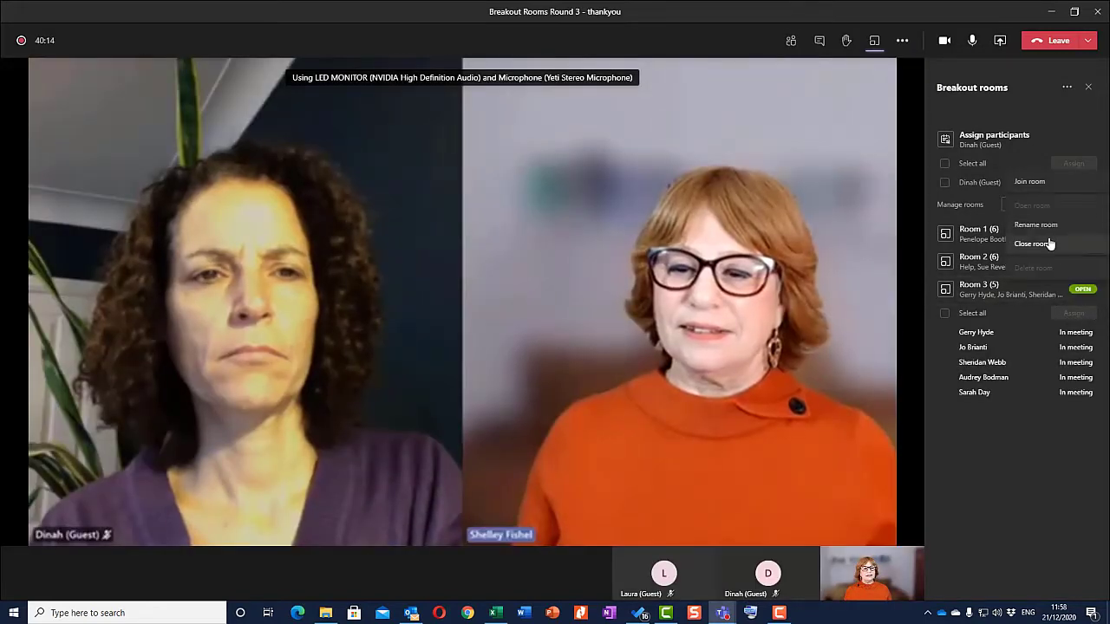
pyautogui.click(1037, 182)
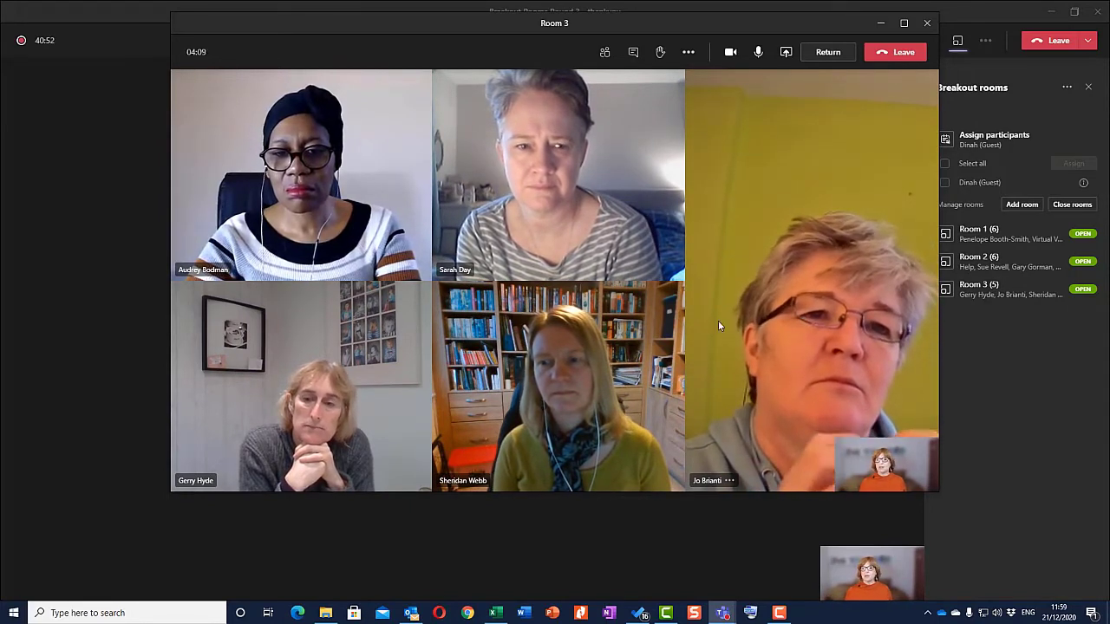
pyautogui.click(828, 52)
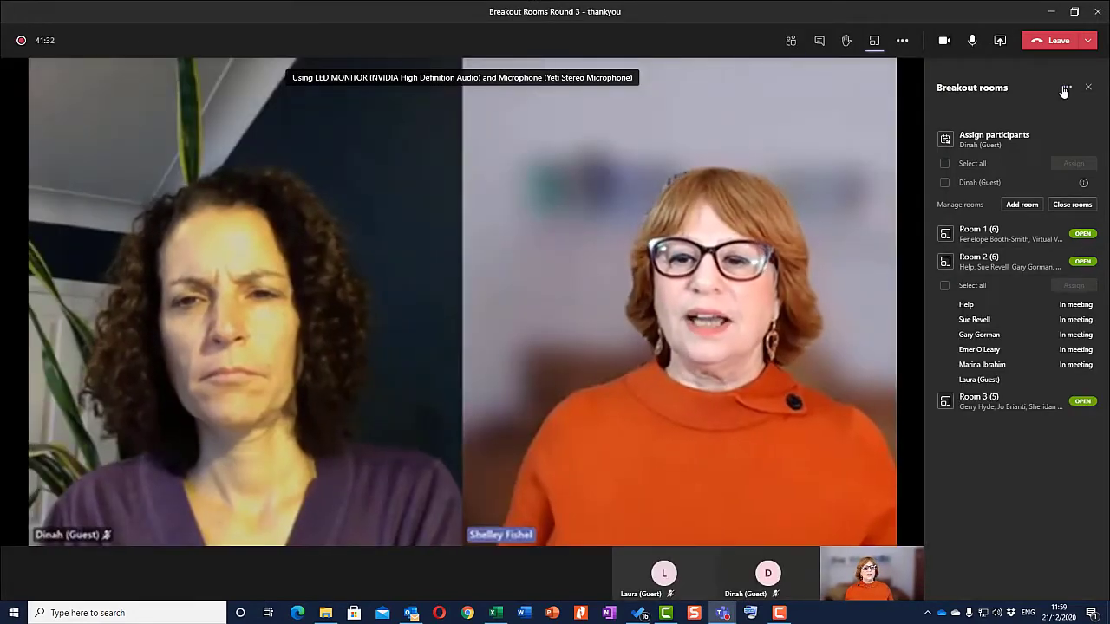
# Send the announcement "Rooms closing" to all breakout rooms and close all the rooms.
pyautogui.click(1064, 90)
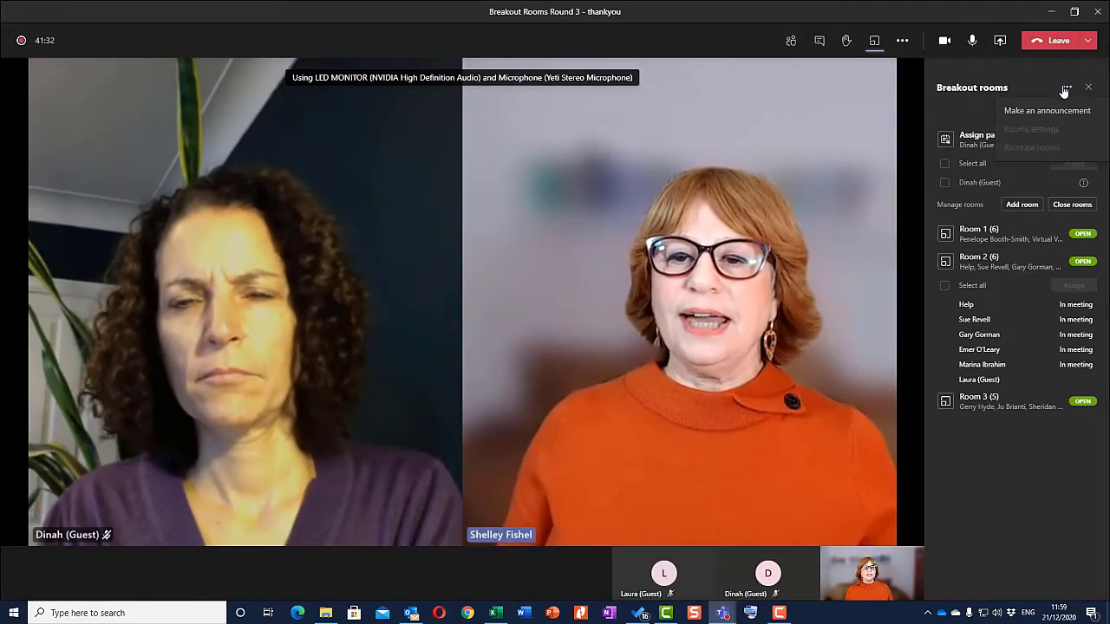
pyautogui.click(1066, 106)
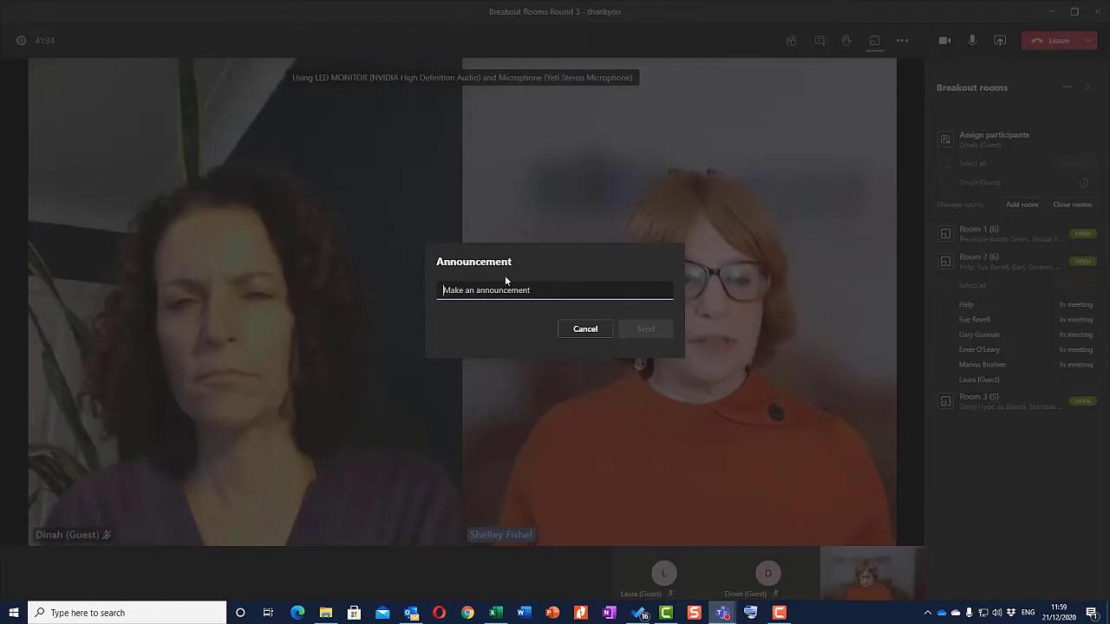
pyautogui.write('Rooms cl')
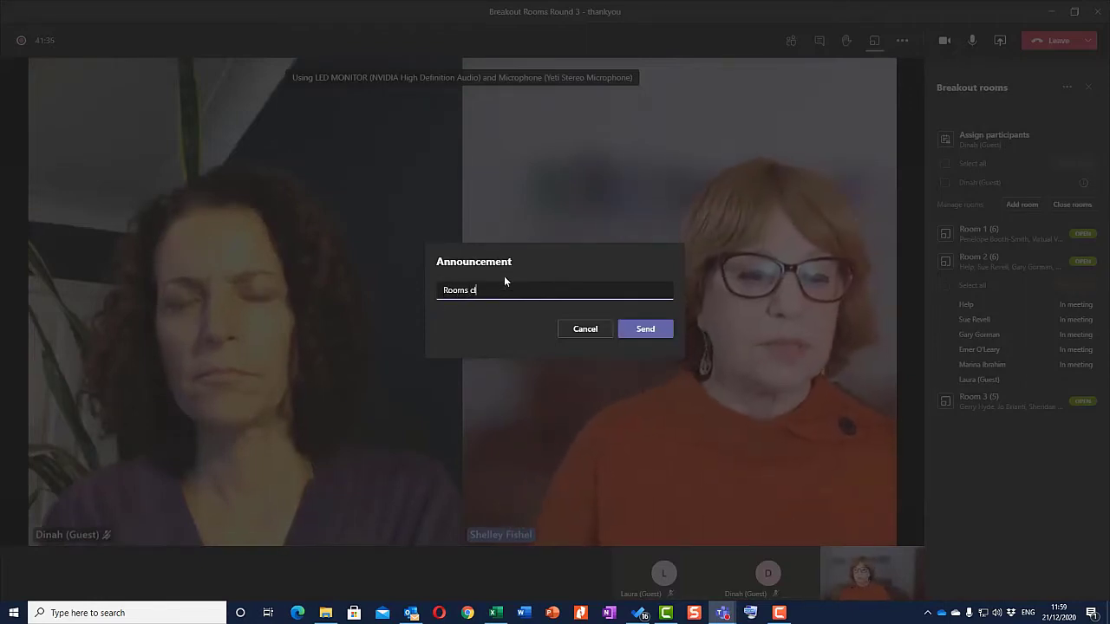
pyautogui.write('osing')
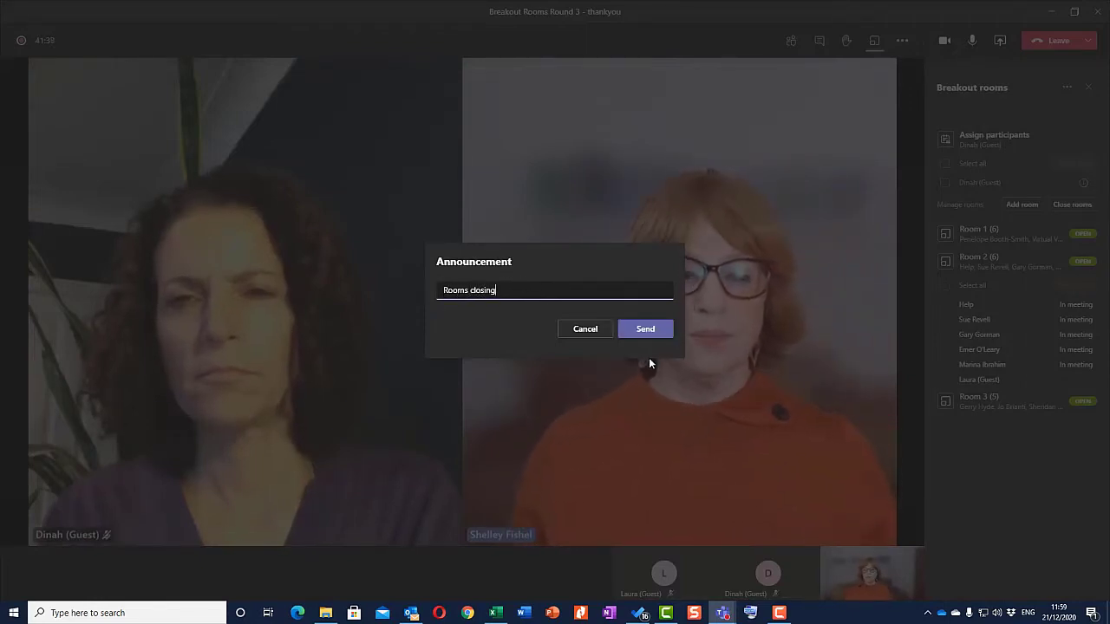
pyautogui.click(646, 331)
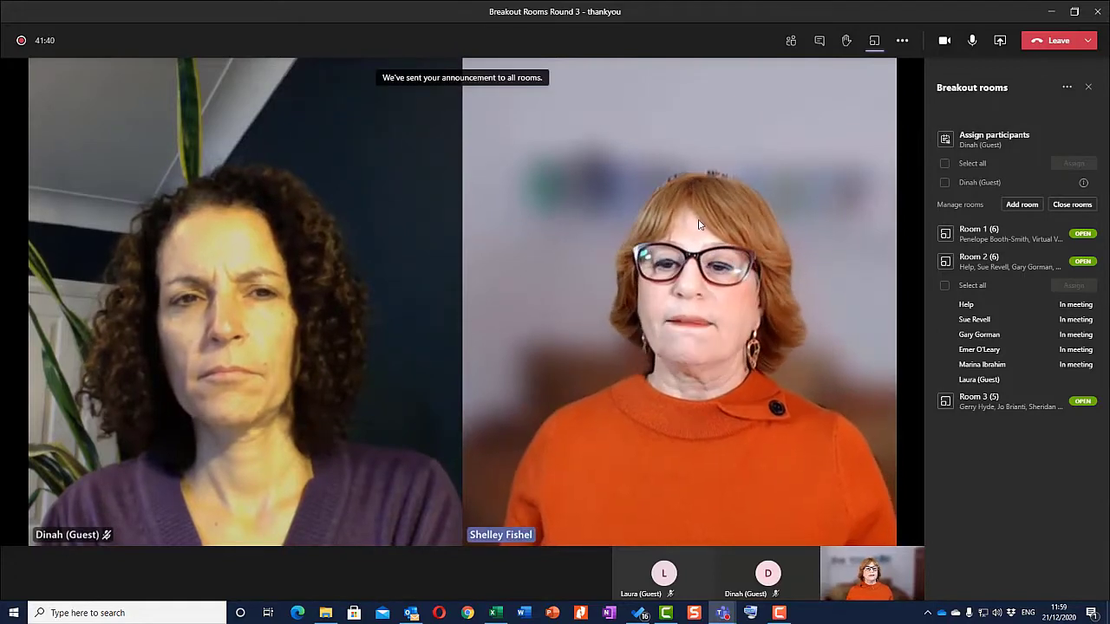
pyautogui.click(1082, 207)
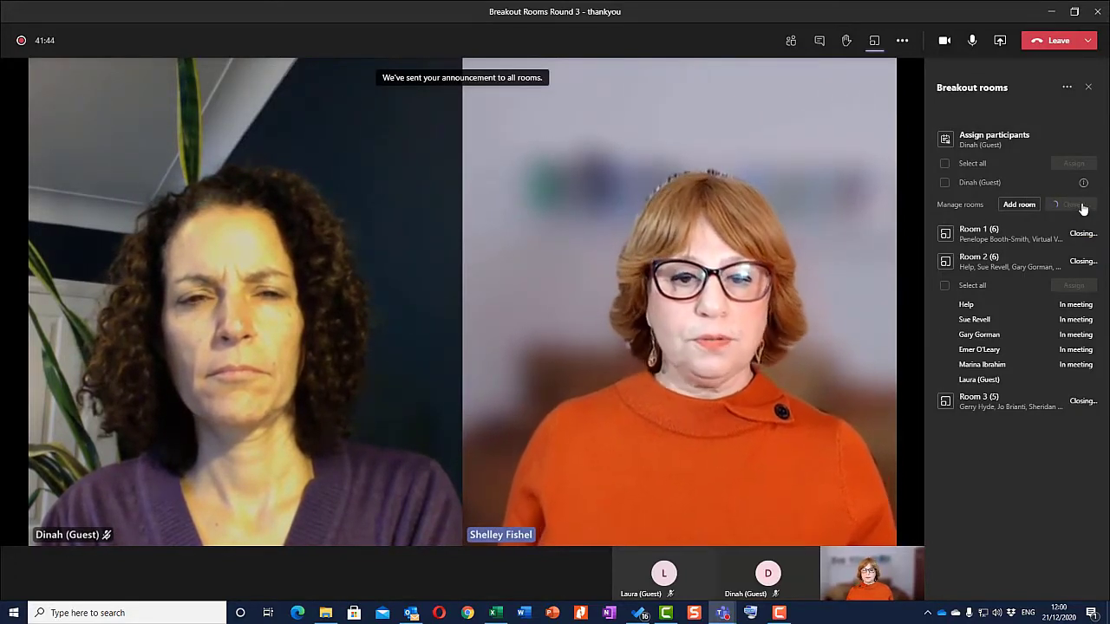